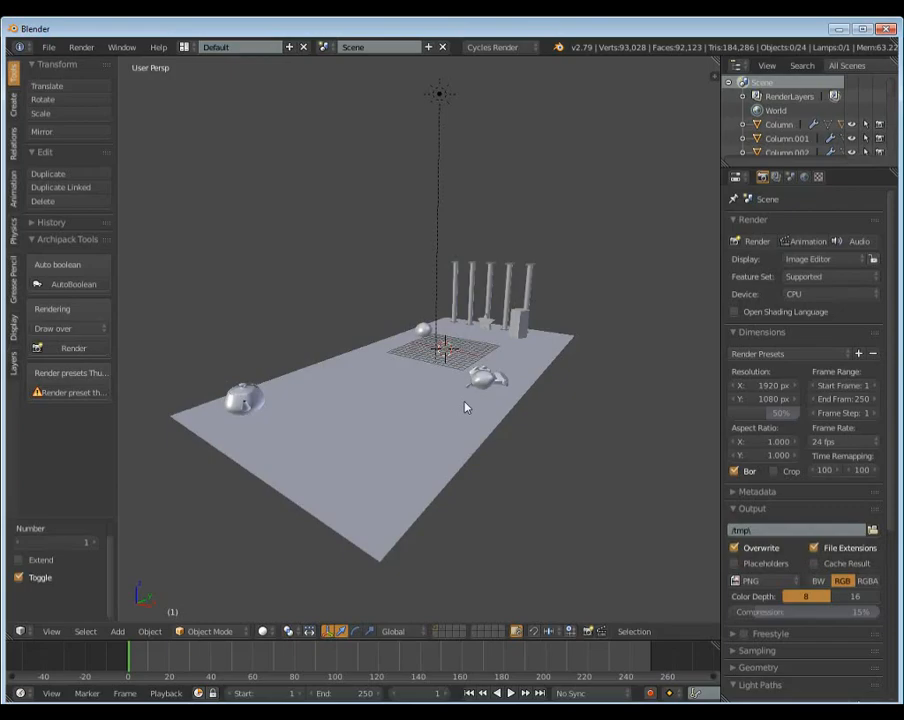
- Add a camera at the origin of the scene
middle_drag(309, 351, 456, 371)
middle_drag(398, 392, 397, 370)
scroll(397, 370, up, 2)
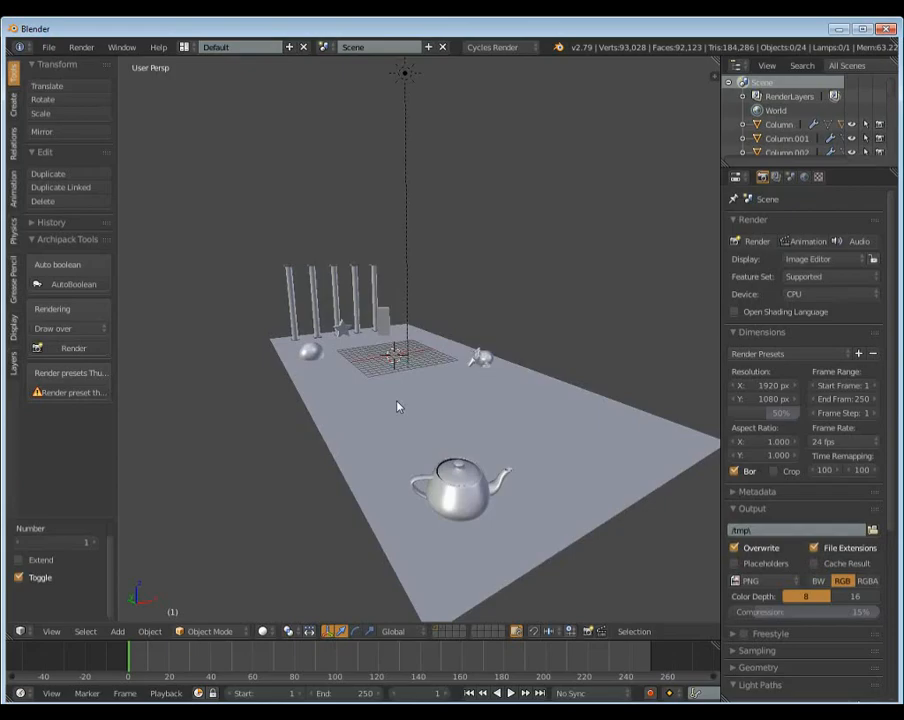
middle_drag(397, 346, 416, 380)
scroll(396, 372, up, 1)
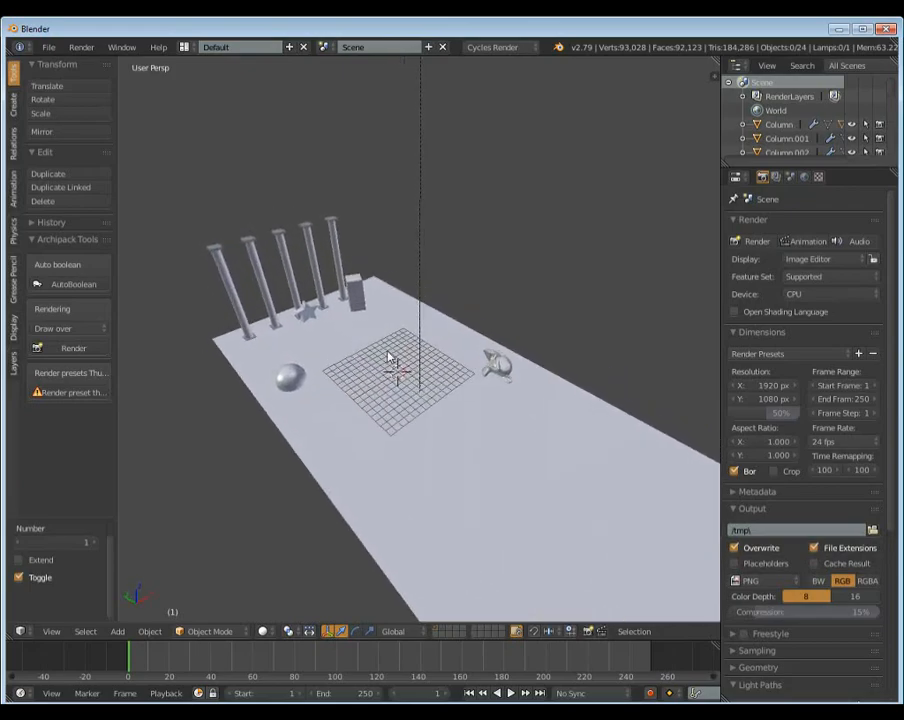
key(shift+a)
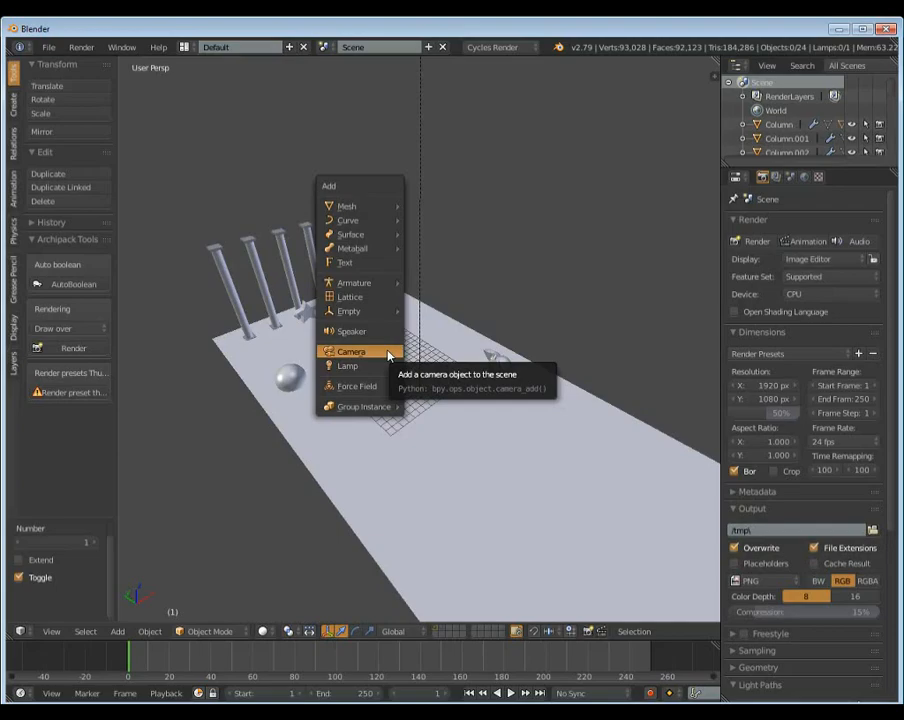
click(389, 355)
- Raise the new camera about 1.87 units along the global Z axis
middle_drag(390, 362, 396, 407)
scroll(396, 407, up, 5)
key(g)
key(z)
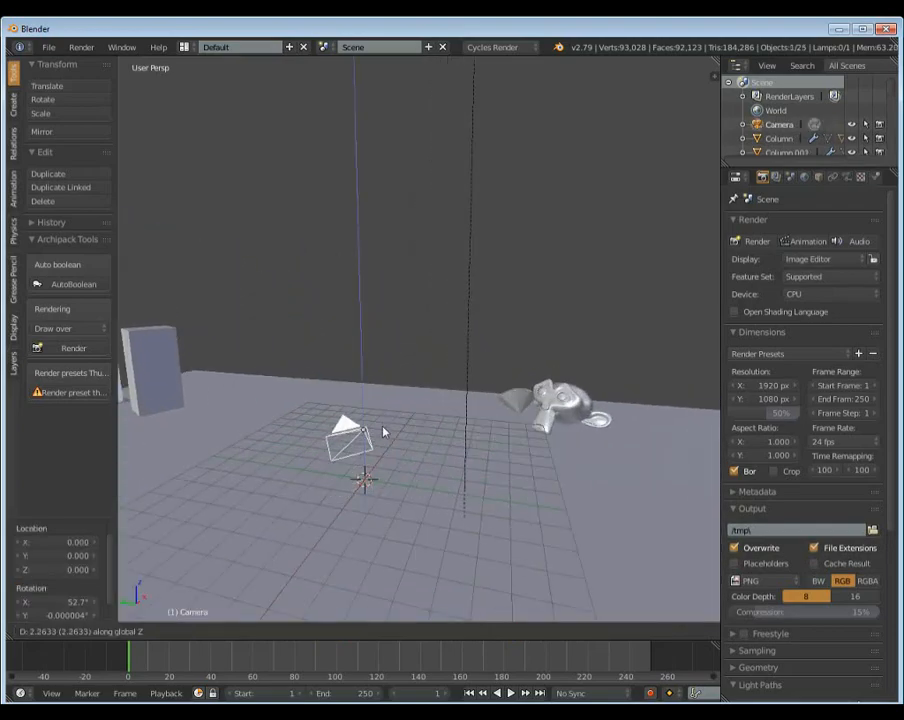
click(378, 441)
- Clear the camera's rotation and rotate it 90° about the X axis so it looks horizontally
middle_drag(376, 437, 400, 452)
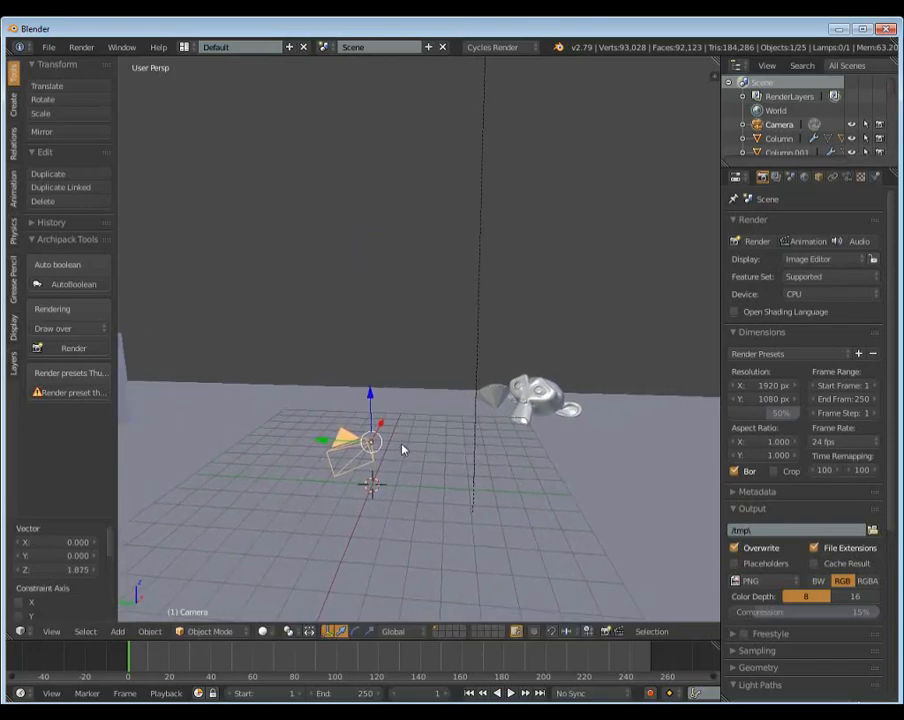
key(alt+g)
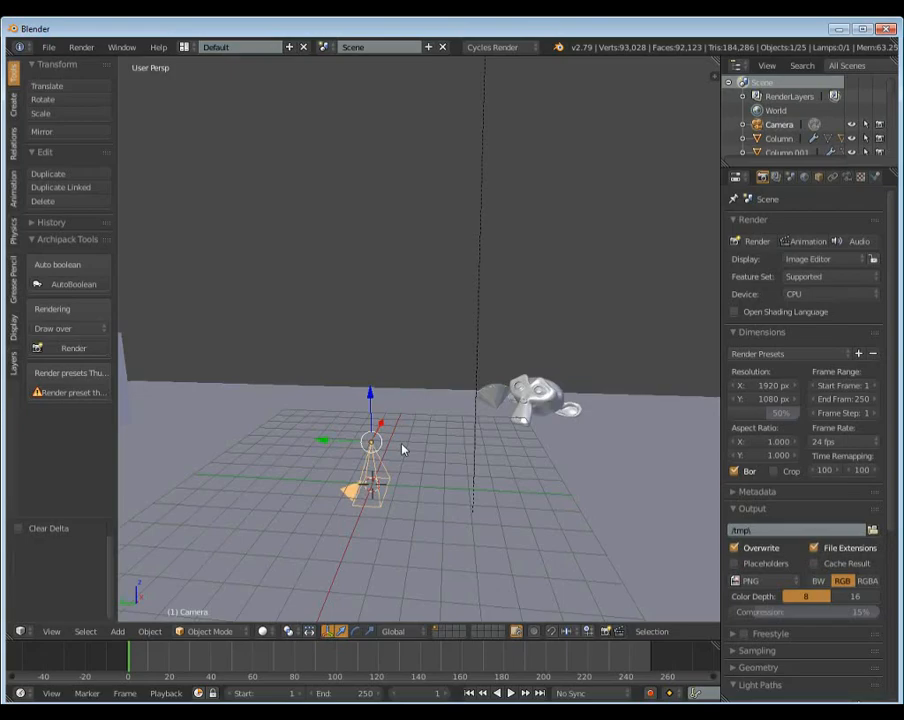
text(r90x)
key(Return)
middle_drag(402, 450, 373, 448)
key(r)
key(z)
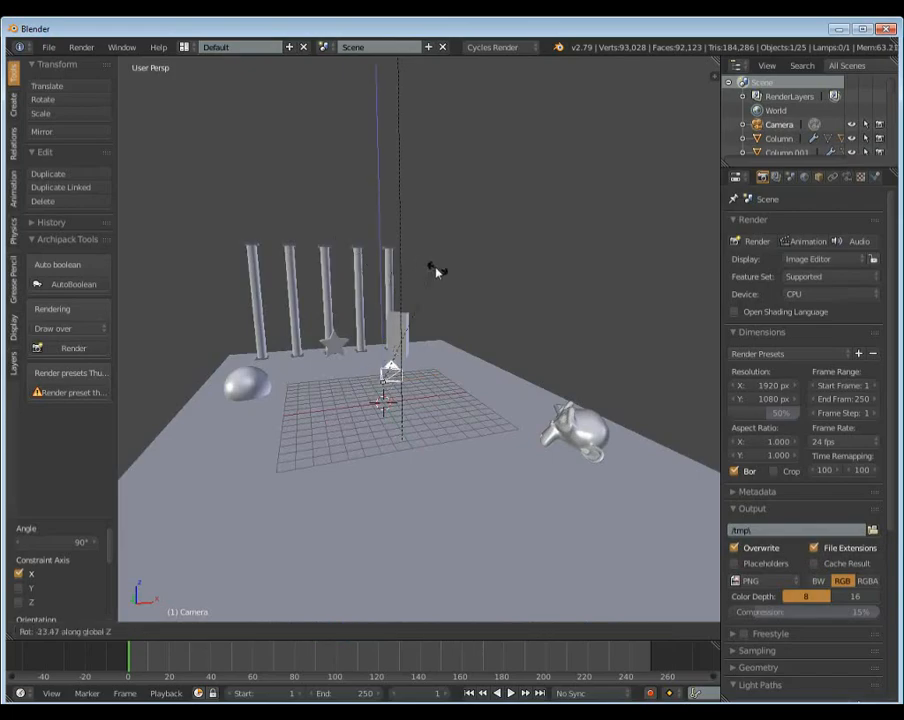
click(548, 361)
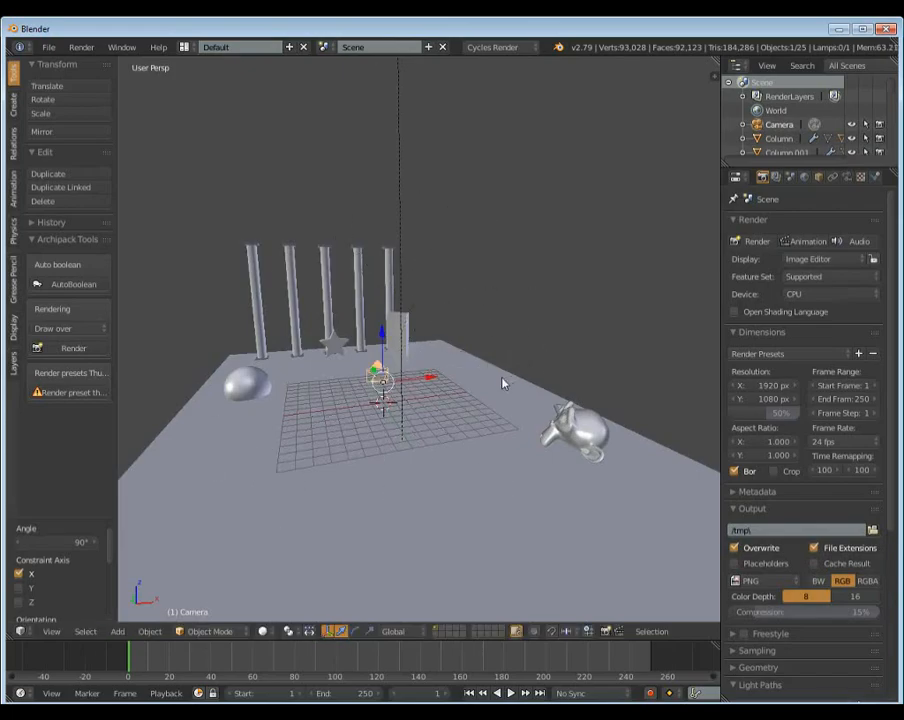
- Look through the camera and fit its whole frame in the viewport
middle_drag(498, 380, 394, 404)
middle_drag(308, 402, 471, 346)
key(KP_0)
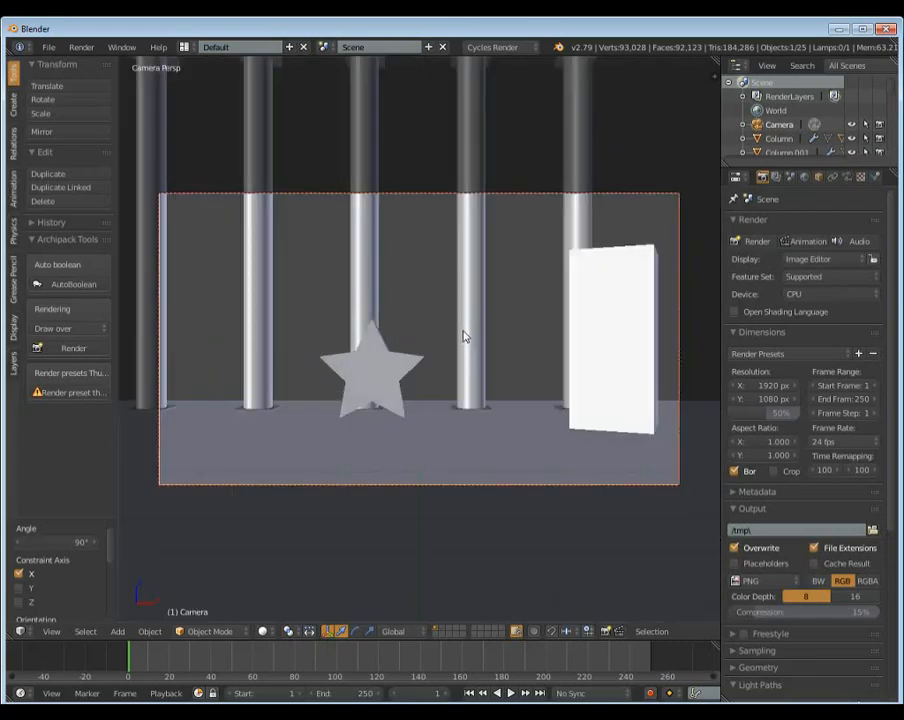
scroll(463, 337, down, 3)
scroll(463, 337, up, 1)
- Set the camera's Z location to 1.6
key(n)
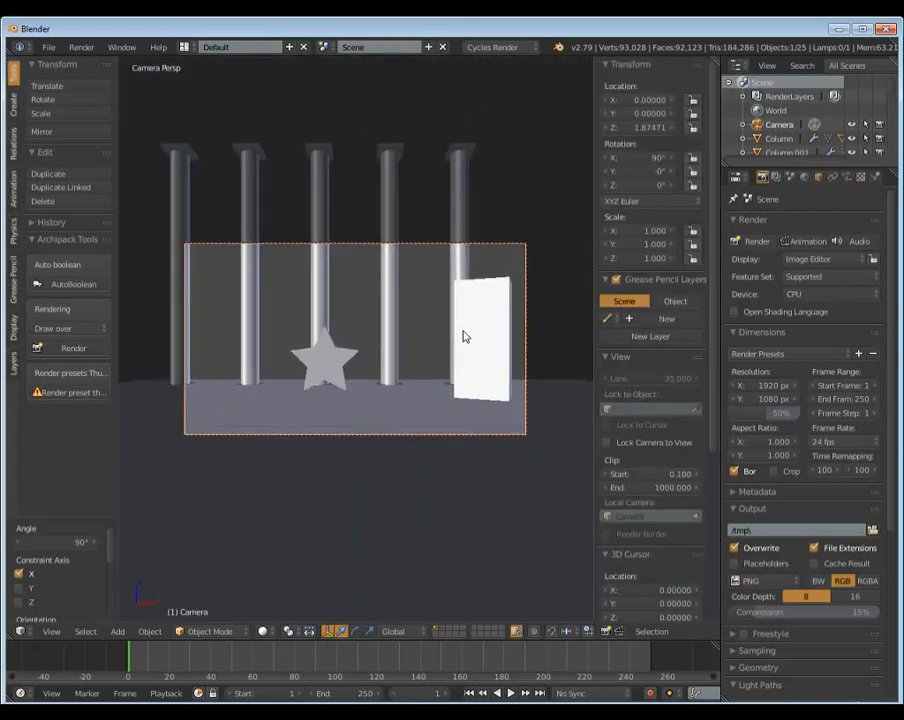
click(642, 128)
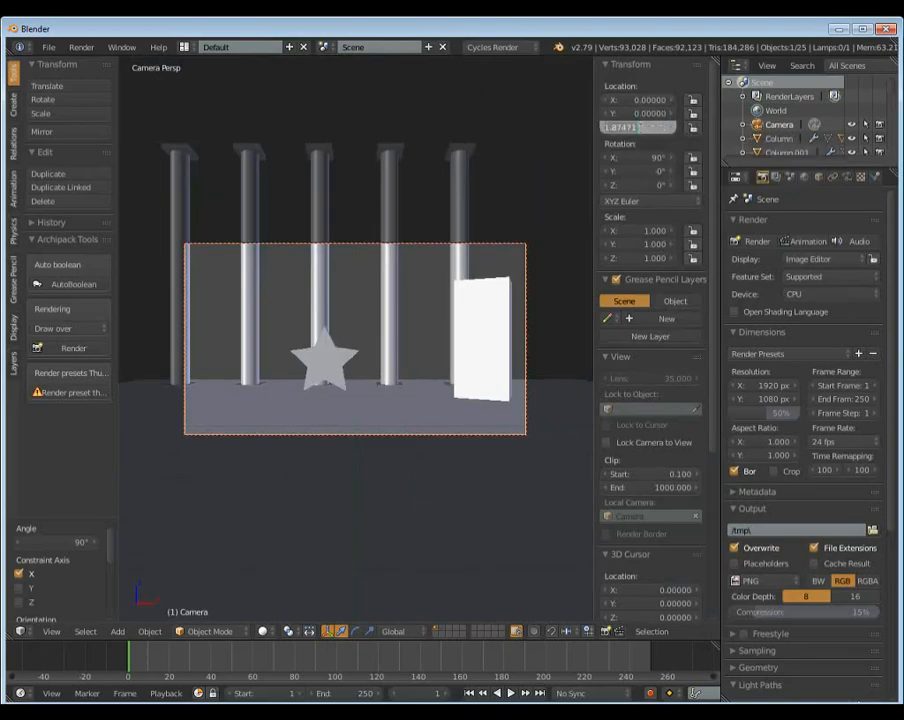
text(1.6)
key(Return)
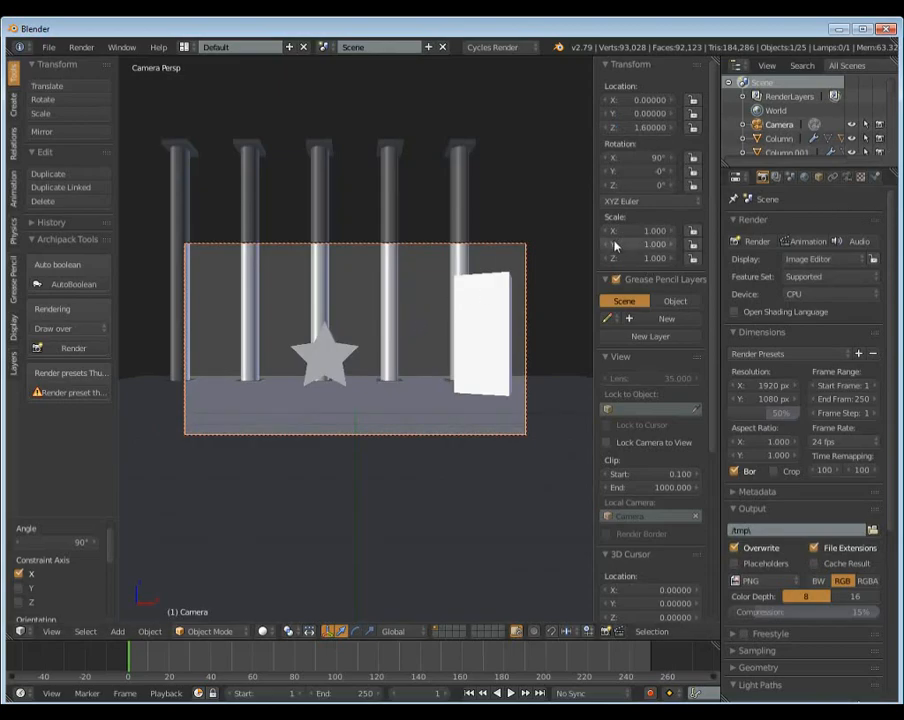
- Enable multiple views for the scene in the render layer settings, using Stereo 3D
click(778, 177)
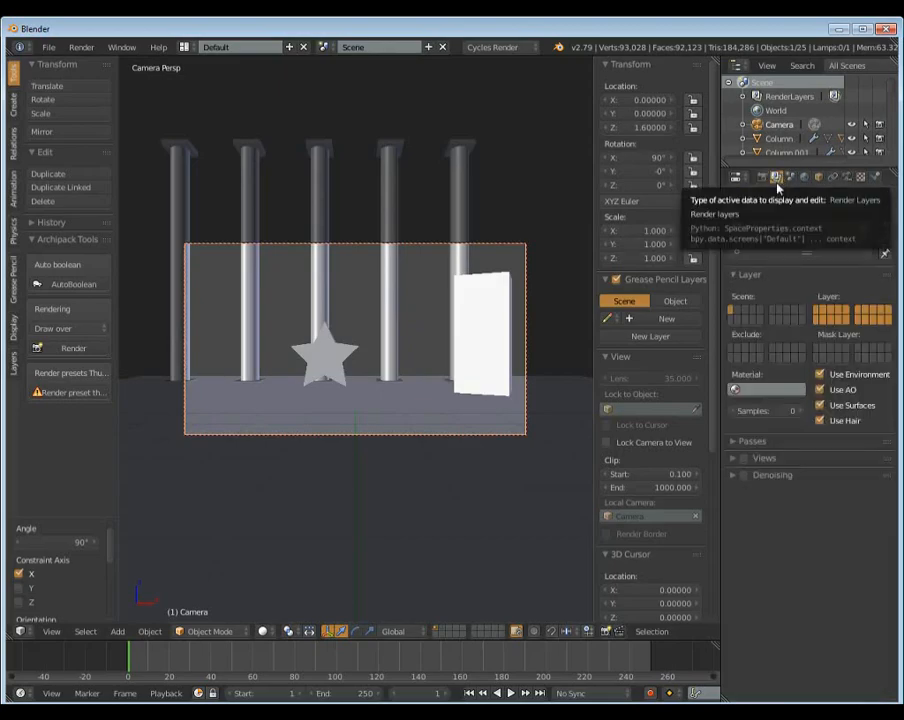
click(744, 459)
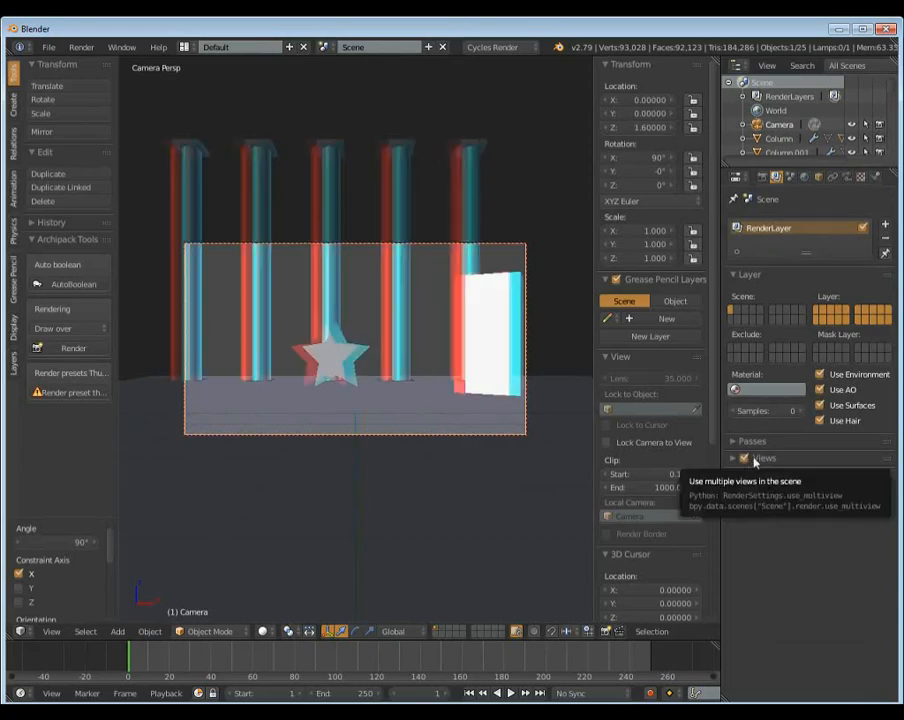
click(763, 458)
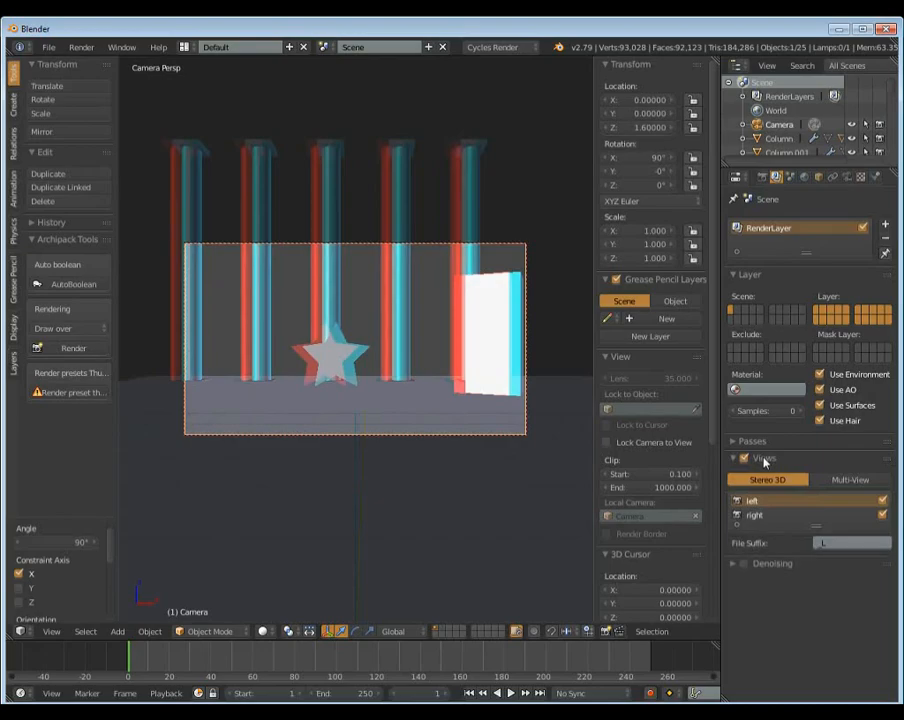
click(764, 460)
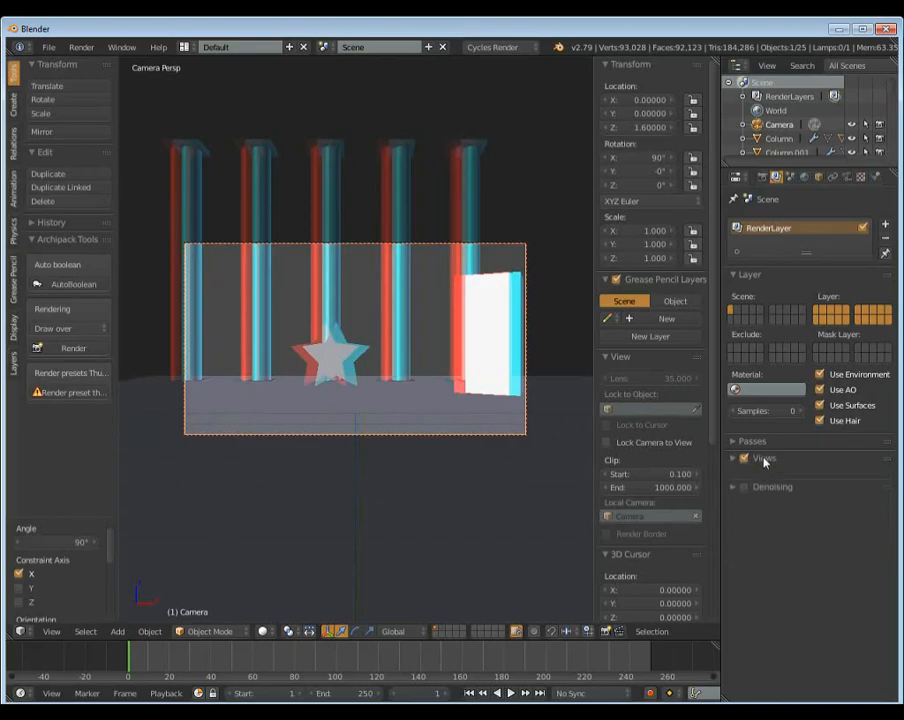
- Switch the camera's lens unit to Field of View and set it to 90°
click(848, 178)
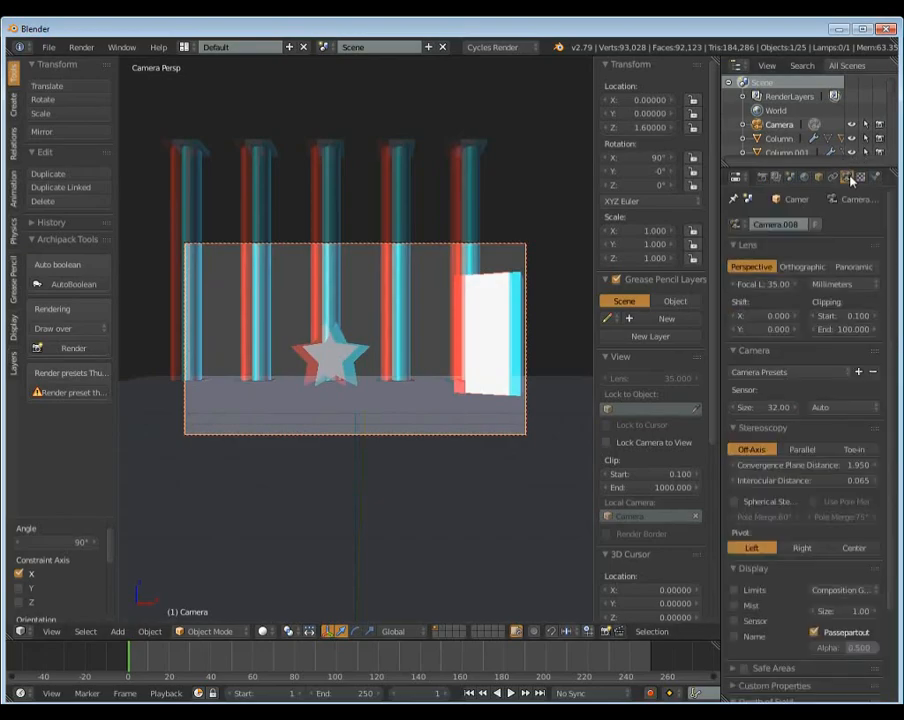
click(828, 286)
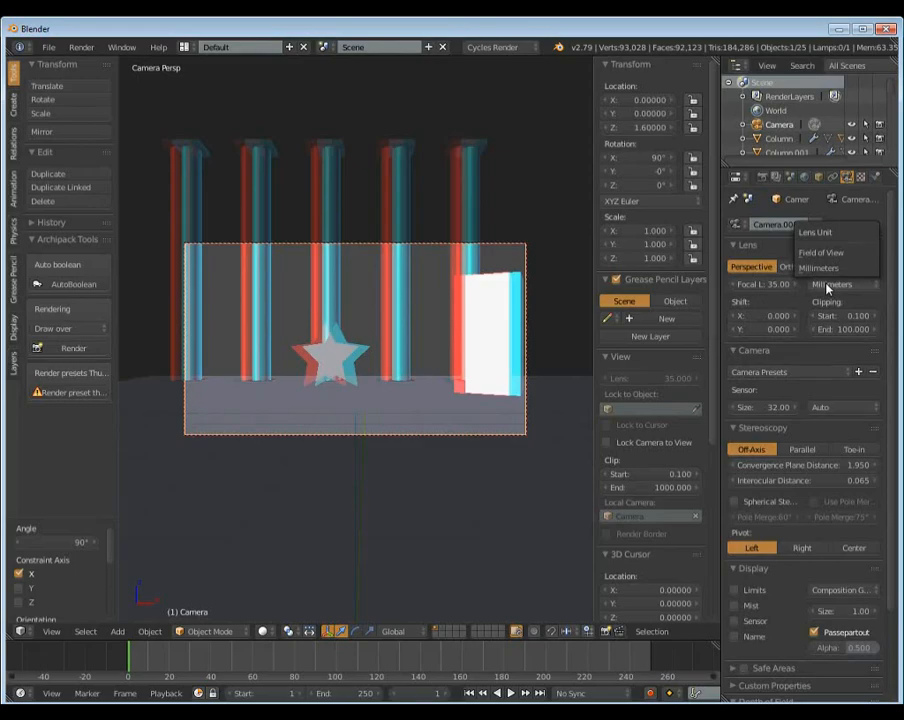
click(820, 253)
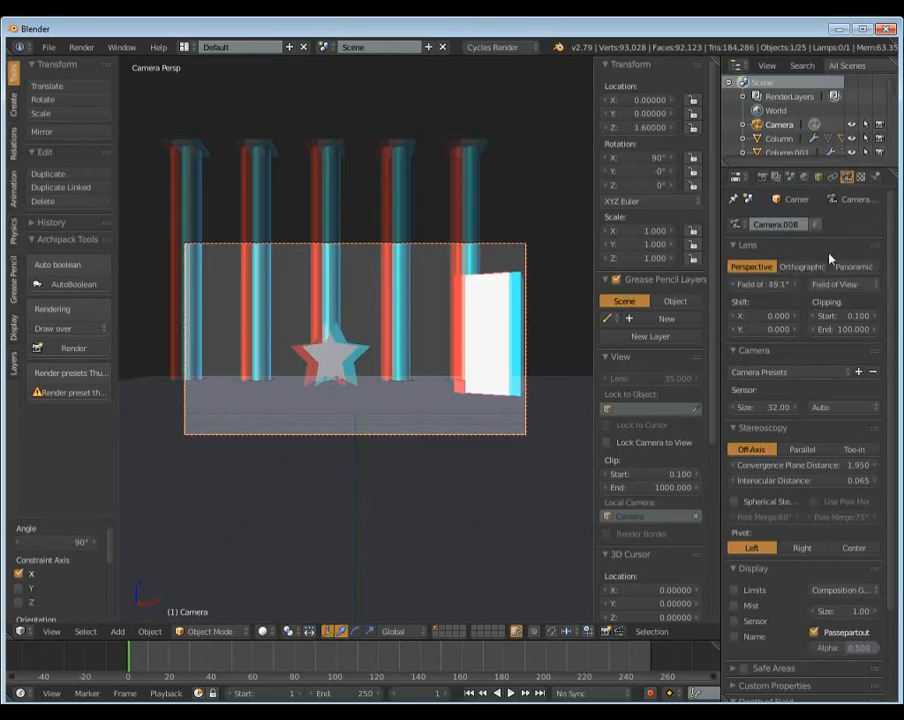
click(765, 286)
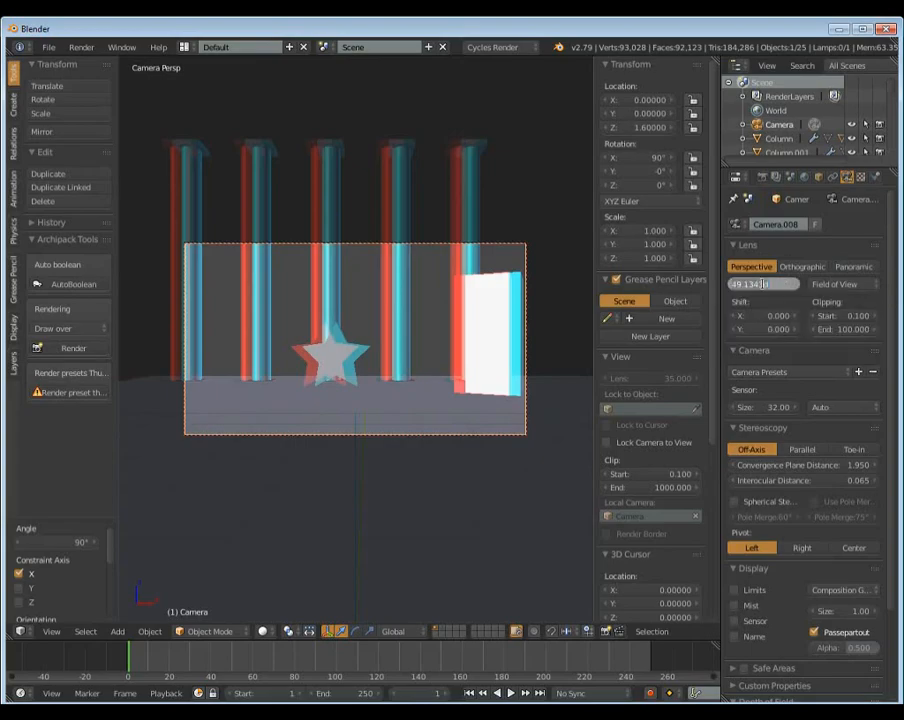
text(90)
key(Return)
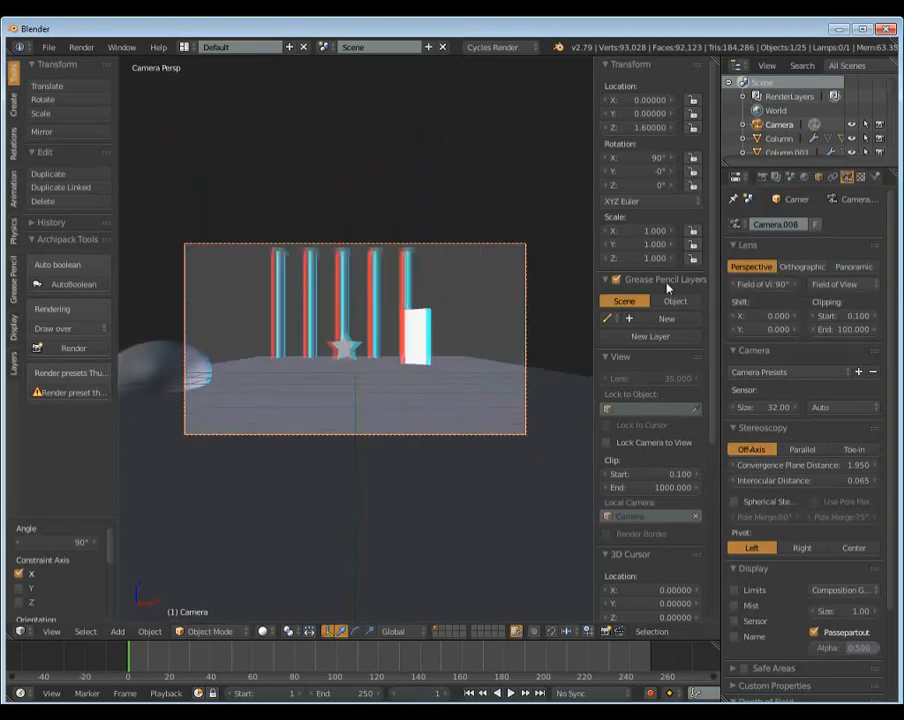
key(r)
key(z)
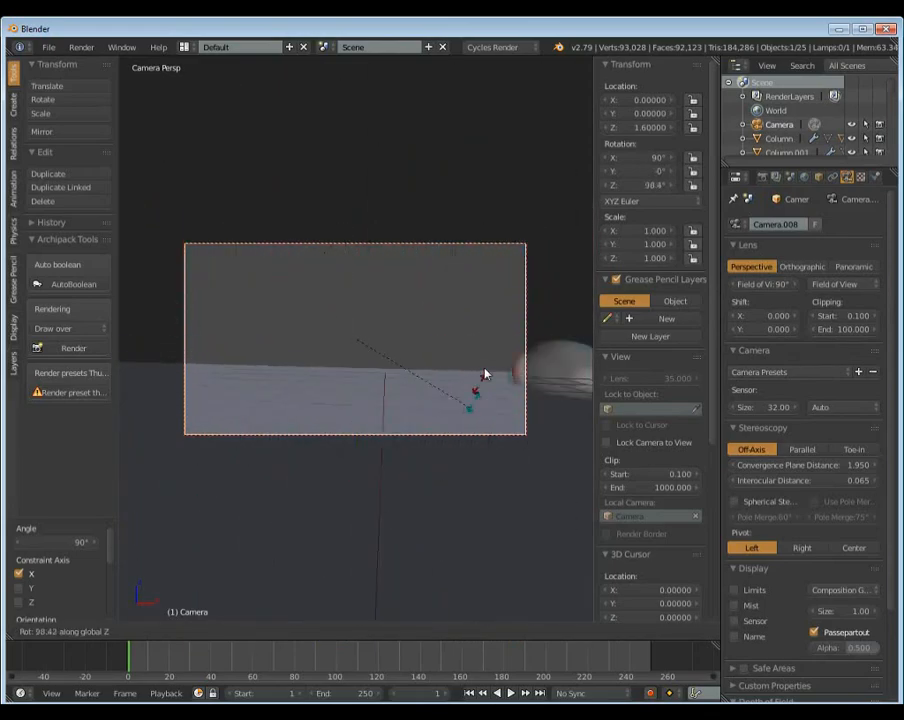
right_click(507, 291)
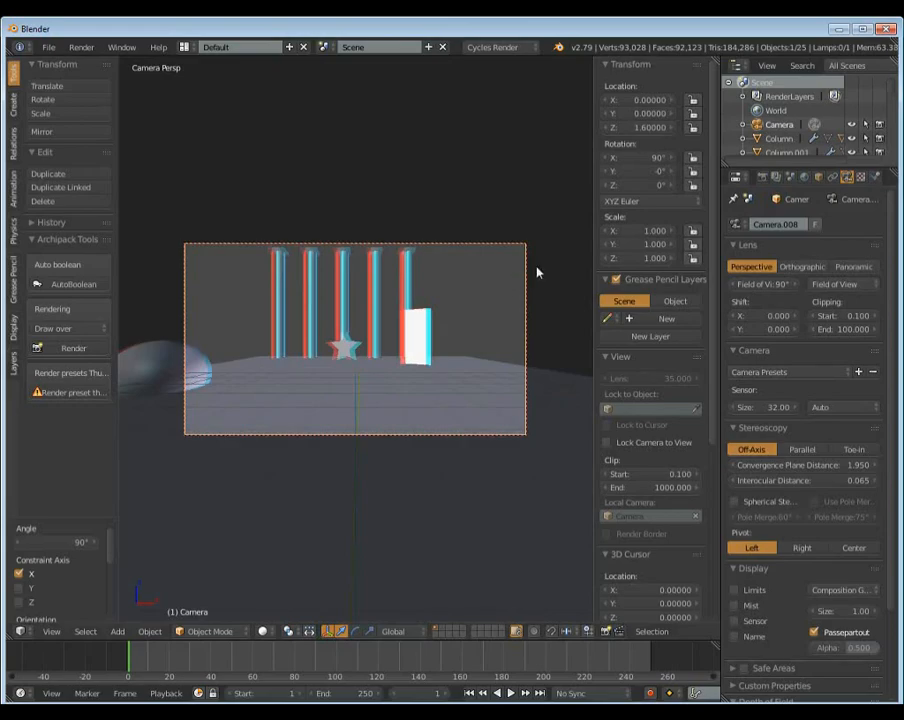
- Make the camera panoramic with the Equirectangular type and enable Spherical Stereo
click(849, 267)
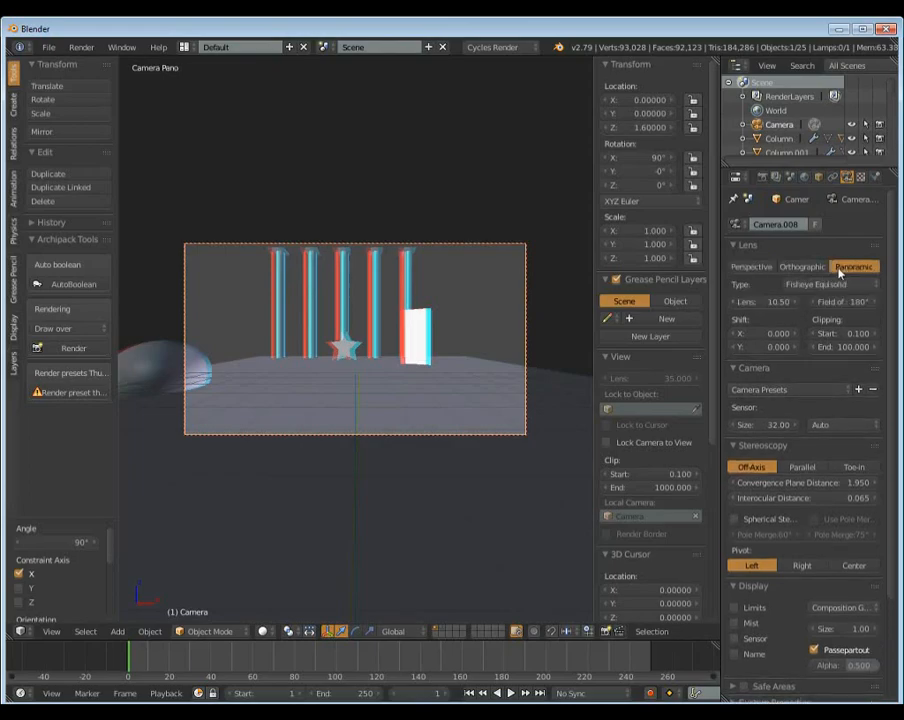
click(785, 287)
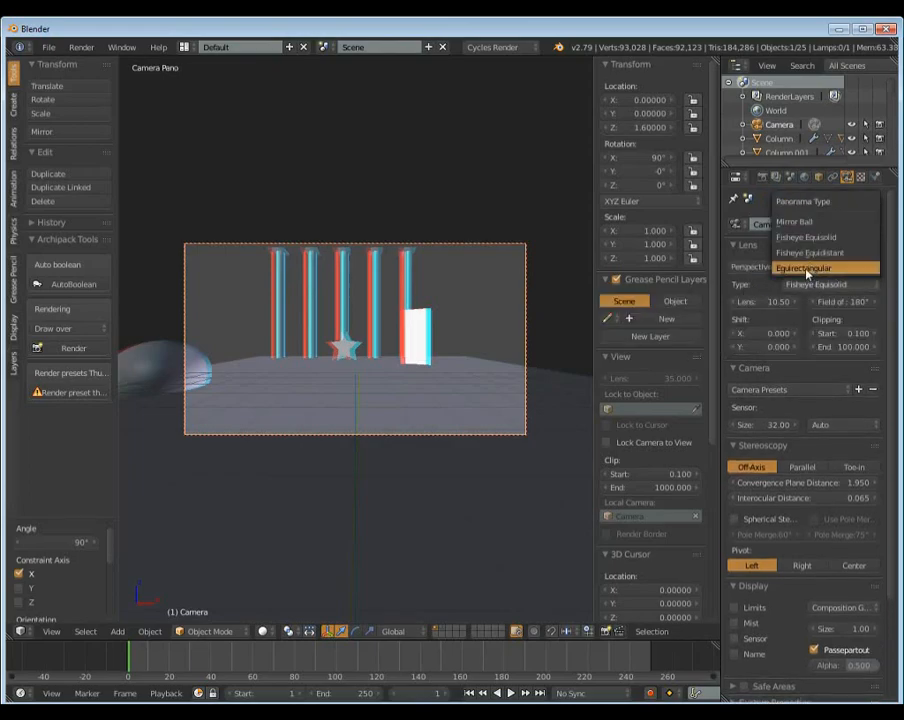
click(807, 270)
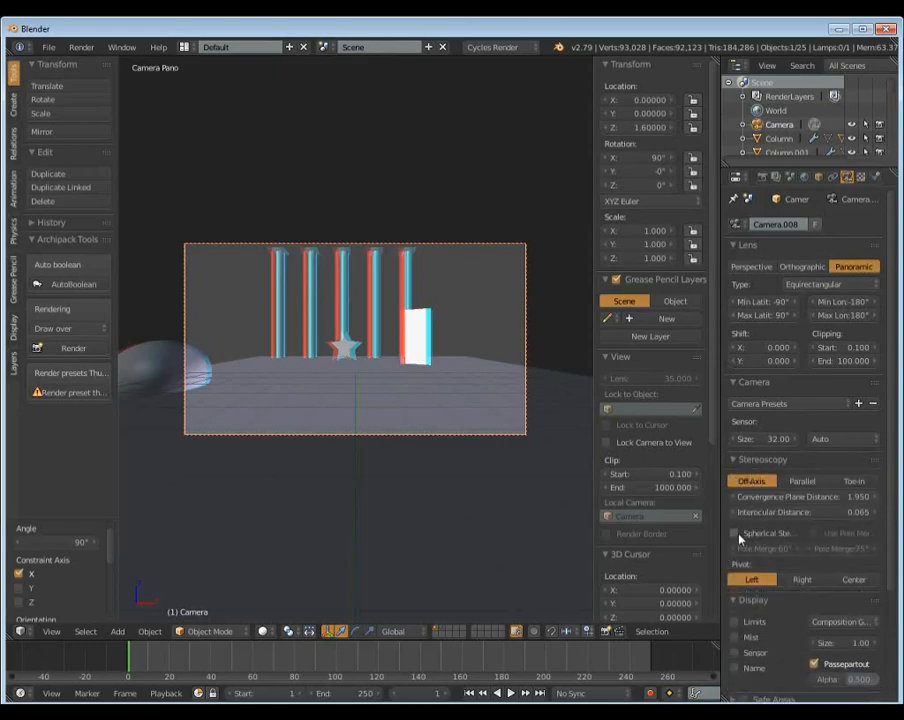
click(736, 534)
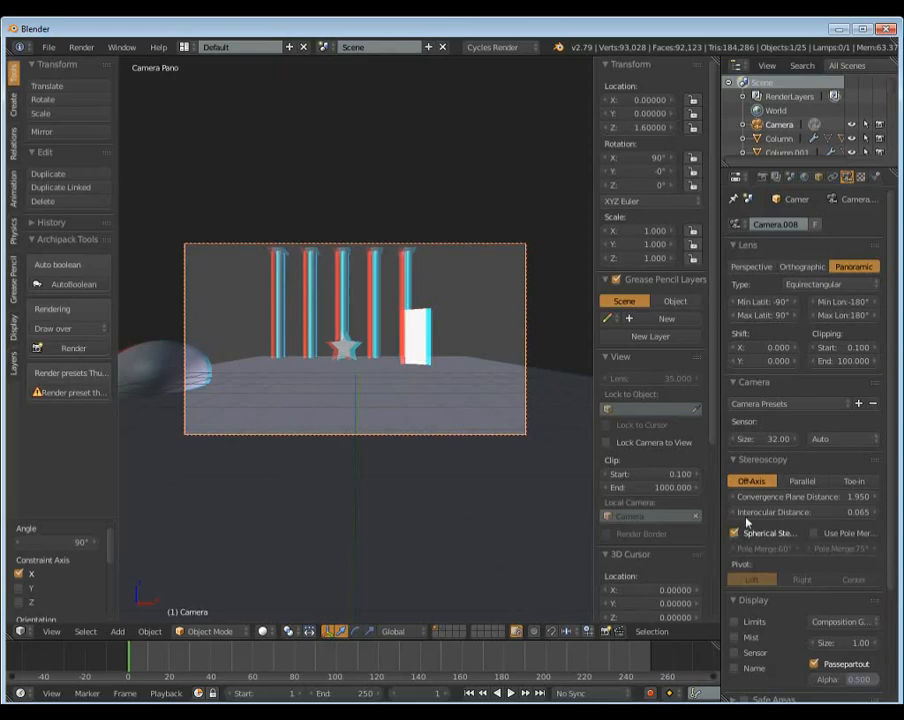
- Set the convergence plane distance to 1.290 and inspect the camera's plane from outside in the scene
drag(786, 502, 715, 502)
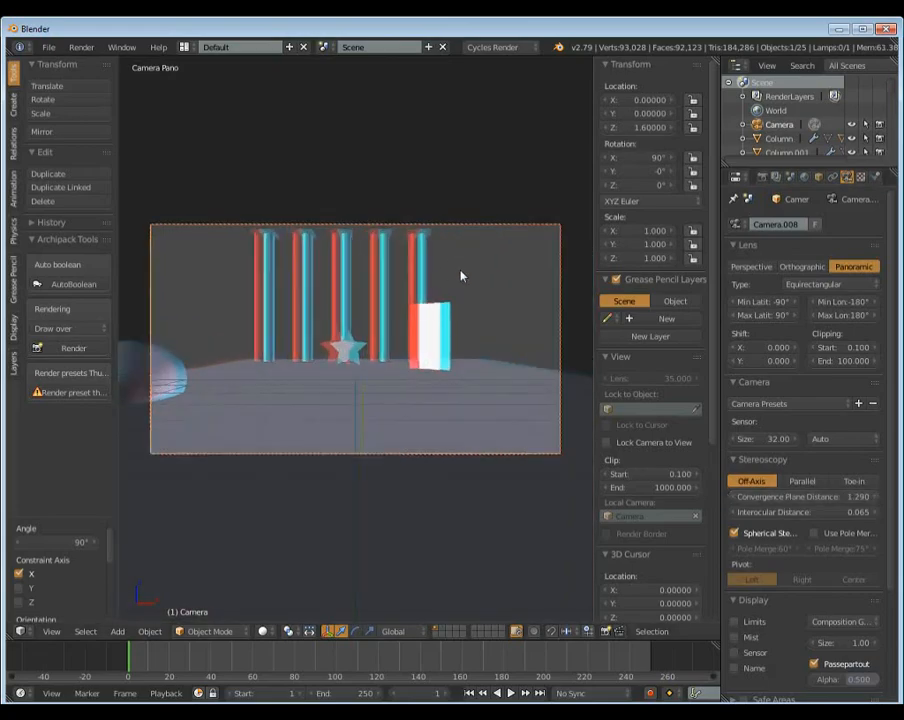
key(KP_7)
middle_drag(423, 332, 276, 212)
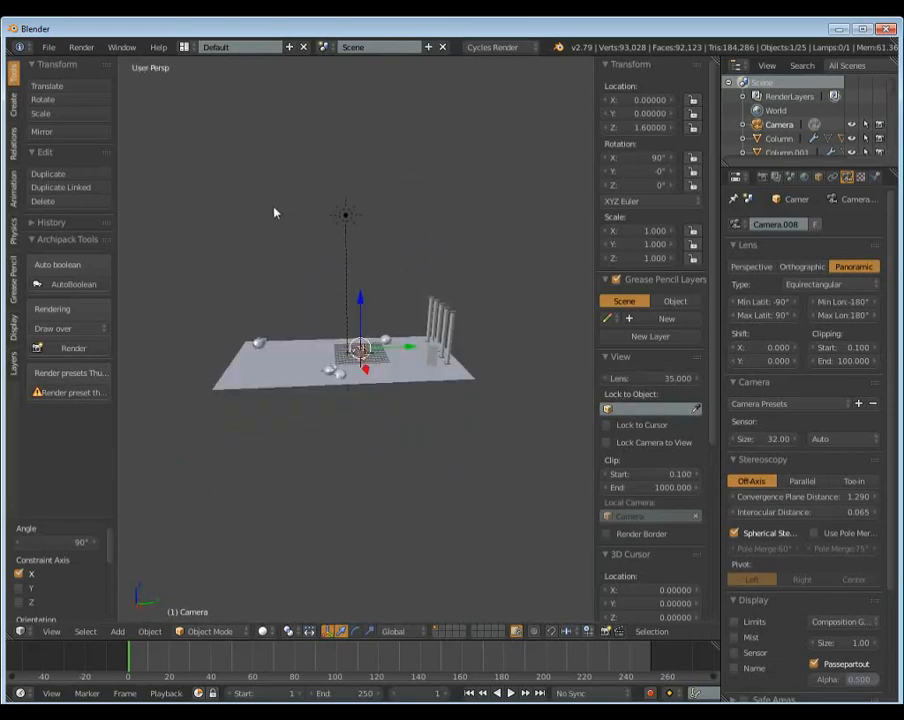
scroll(484, 395, up, 8)
scroll(270, 384, up, 3)
shift+middle_drag(484, 395, 300, 390)
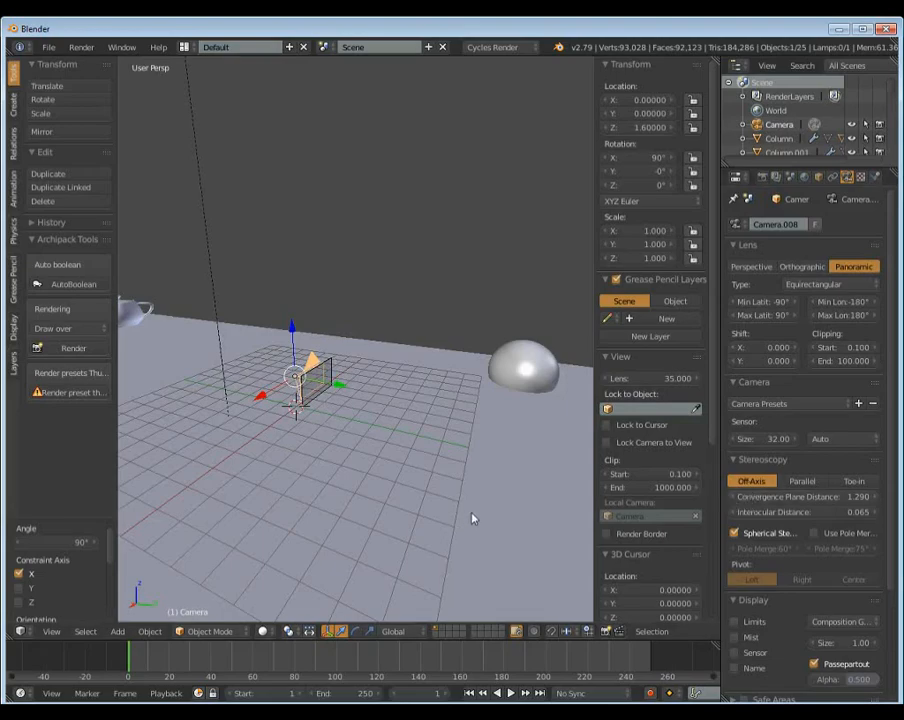
- Set the camera's convergence plane distance to 15
scroll(372, 433, down, 4)
middle_drag(372, 433, 472, 443)
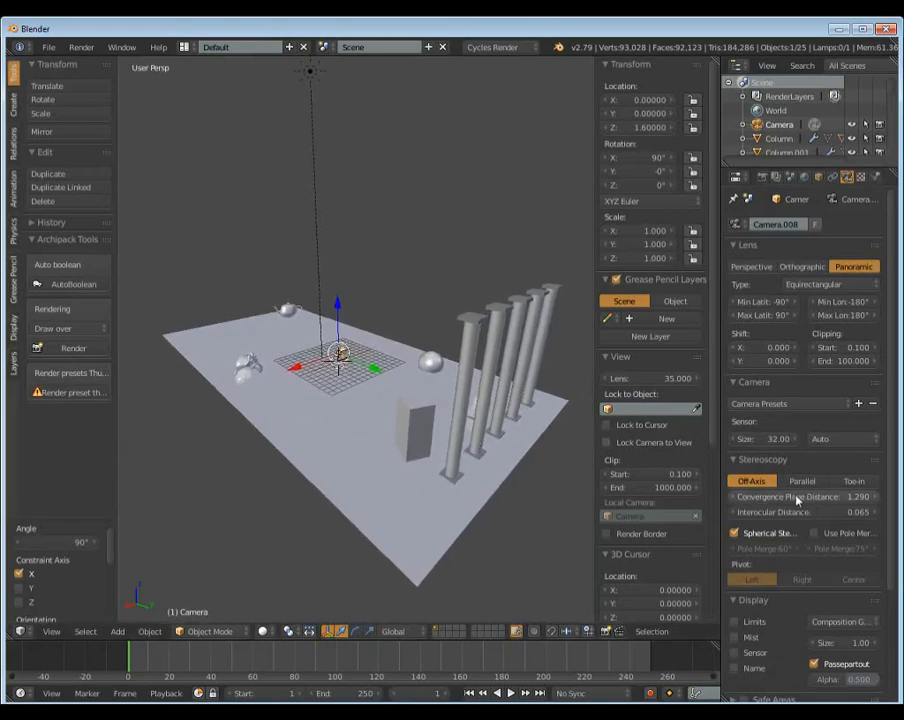
drag(777, 500, 860, 500)
middle_drag(414, 494, 292, 315)
key(r)
key(z)
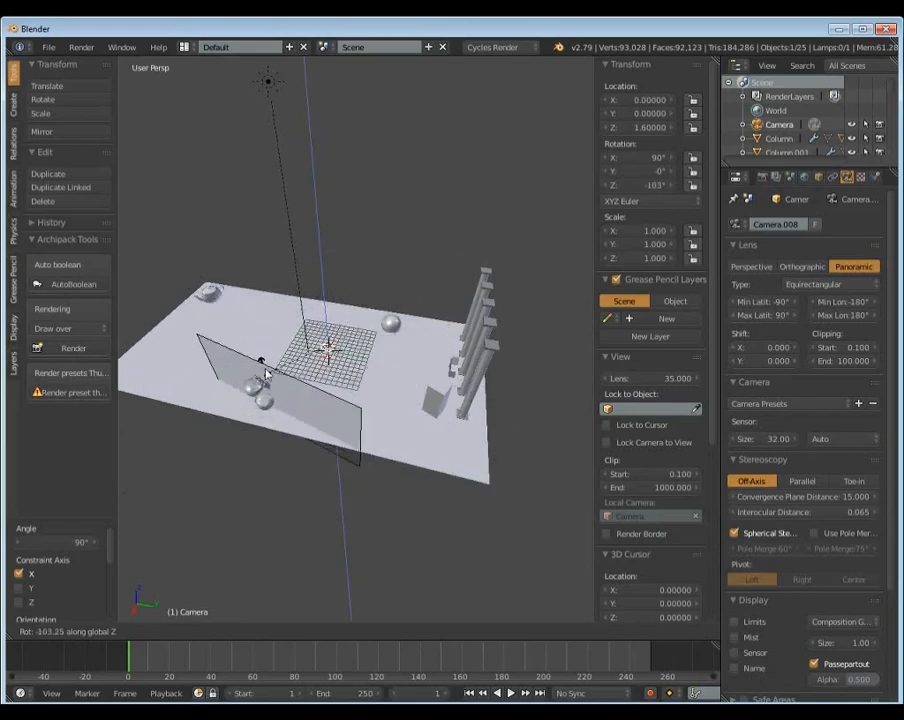
key(Escape)
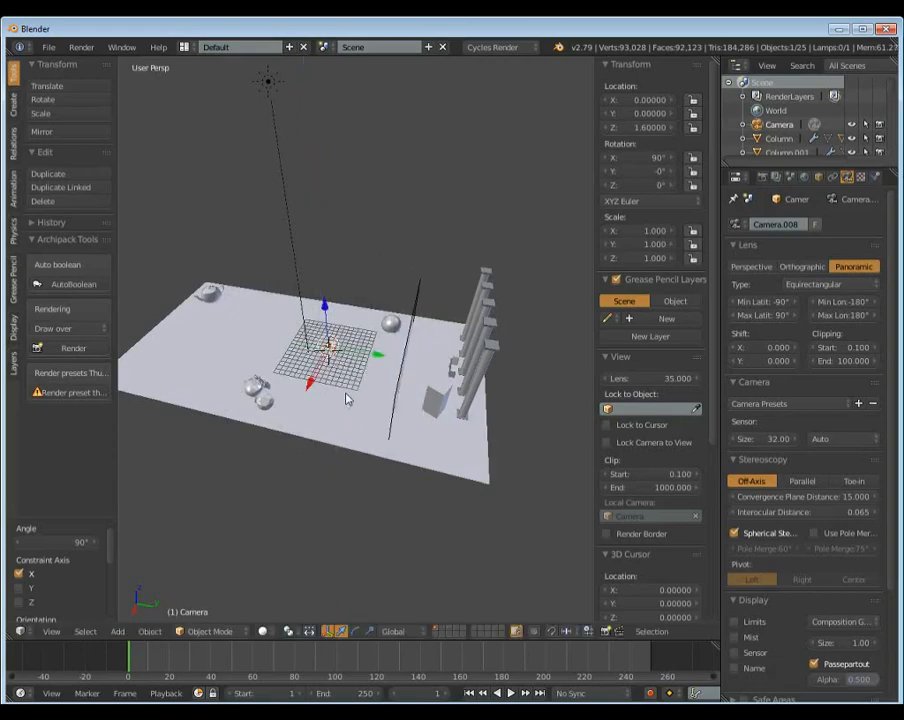
middle_drag(355, 397, 492, 358)
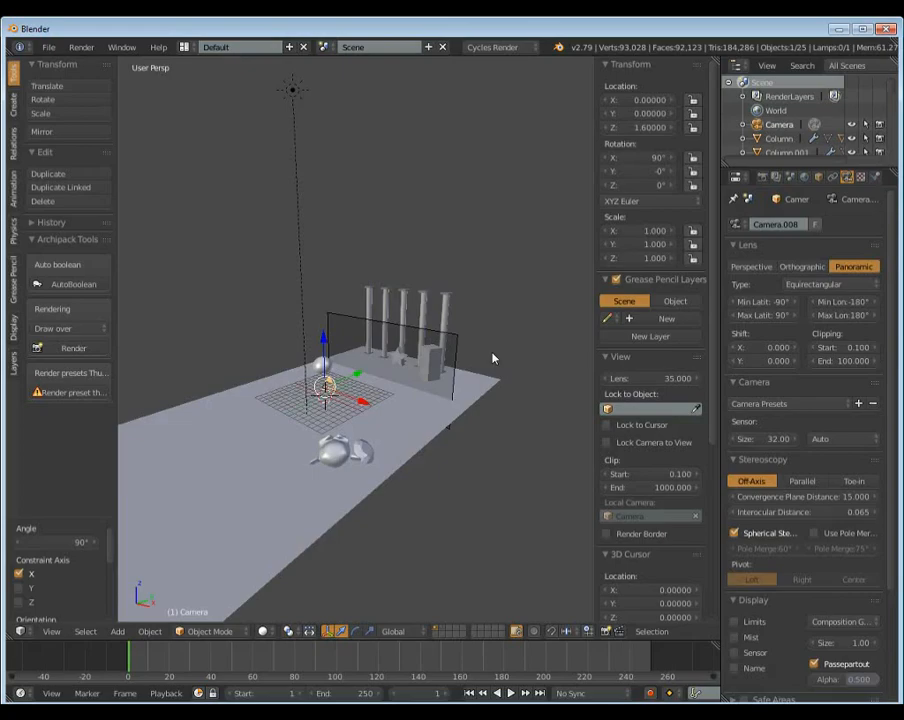
scroll(480, 349, down, 2)
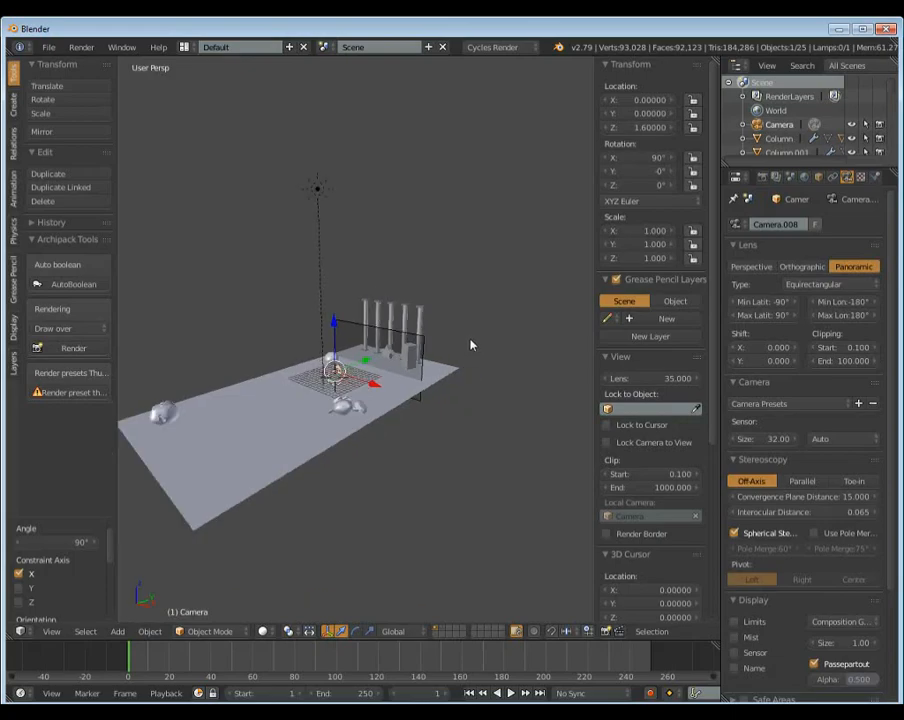
- Set the render resolution to 2048 × 1024 px in the scene's render dimensions
click(762, 176)
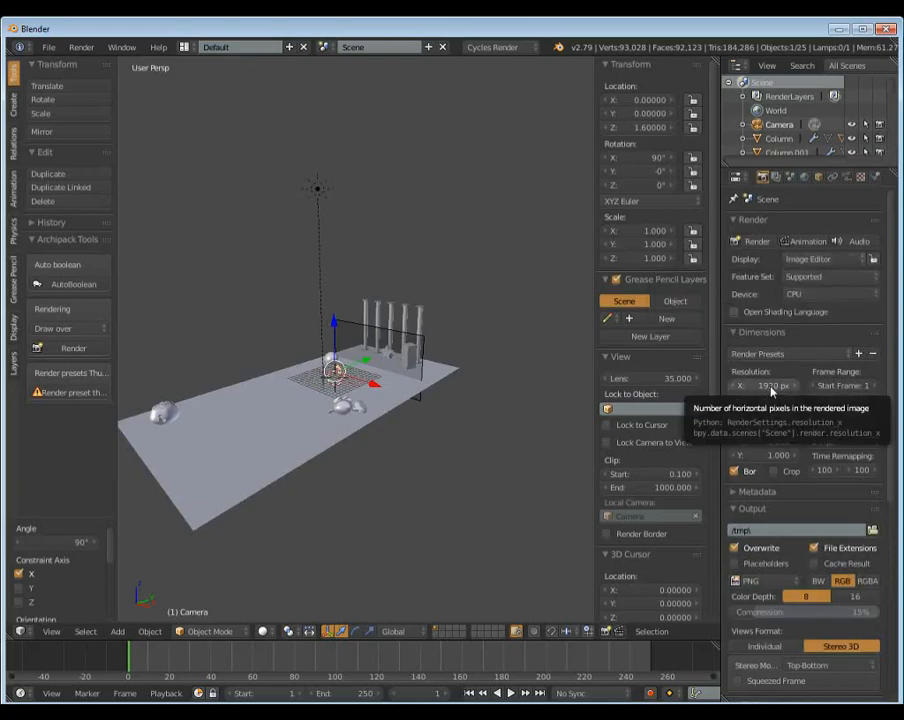
click(770, 388)
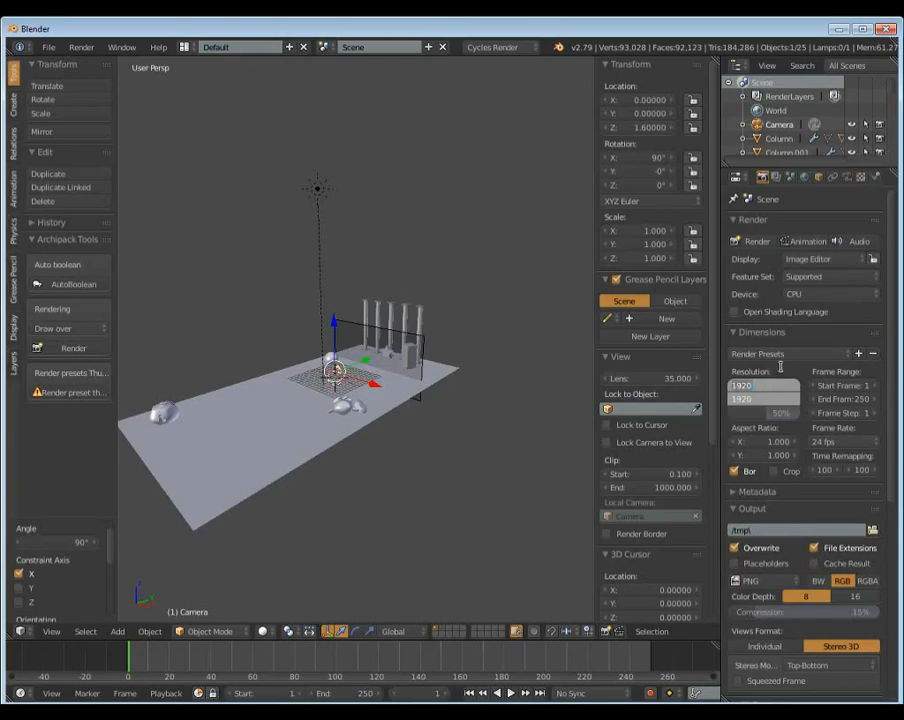
text(2048)
text(1024)
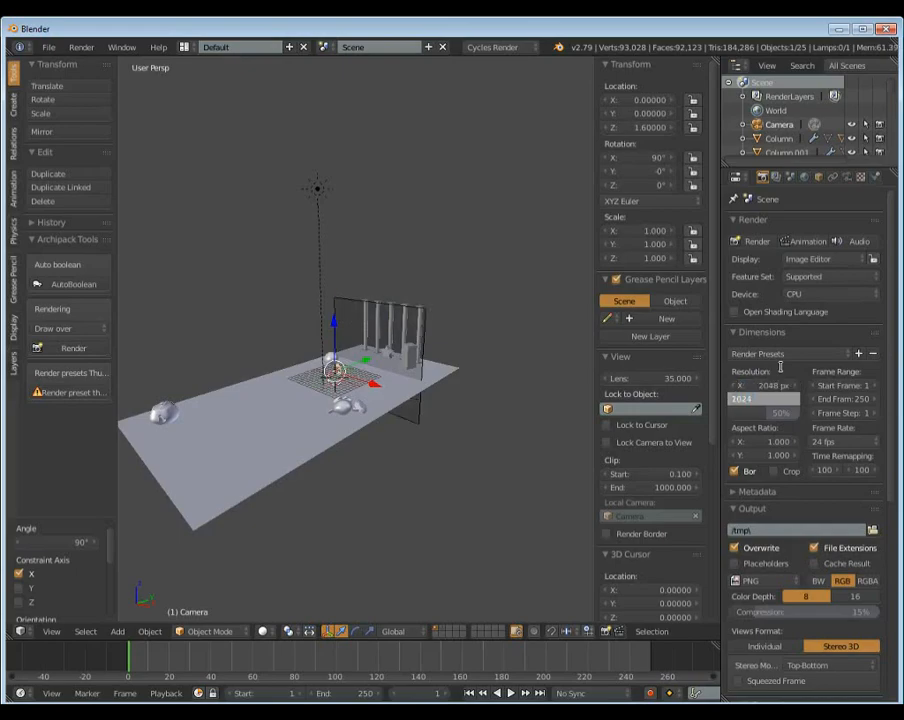
key(Return)
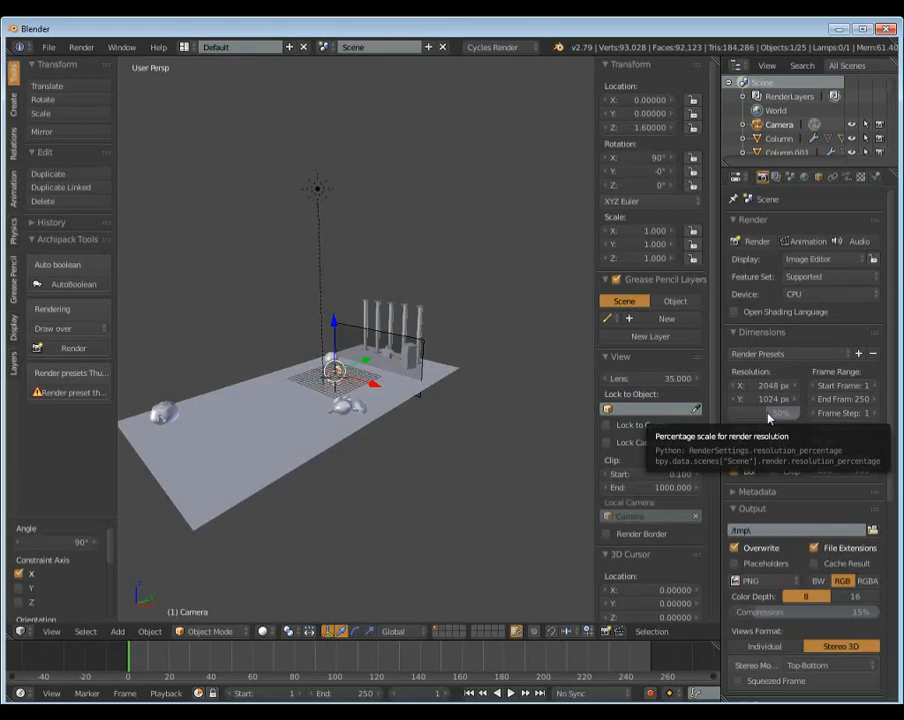
click(767, 413)
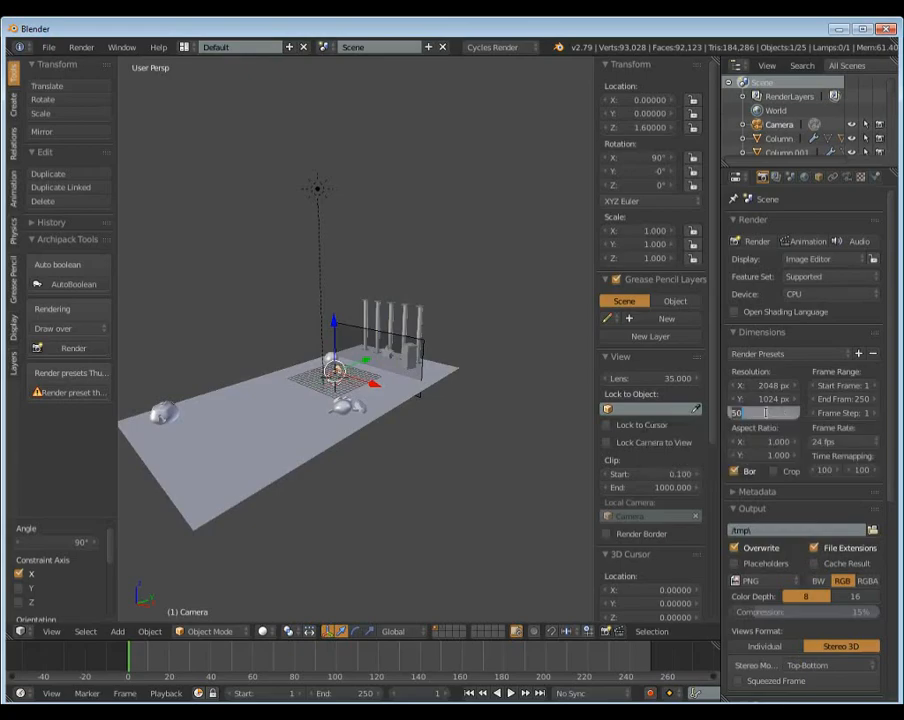
click(785, 334)
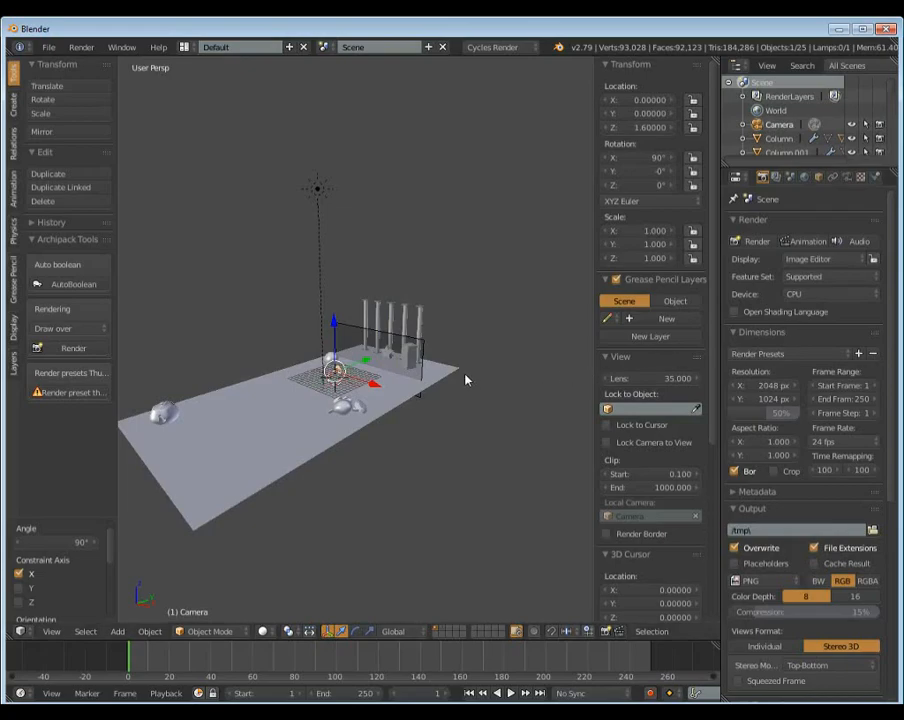
- Re-enter 2048 px for both render resolution values and set the vertical one back to 1024 px
shift+middle_drag(465, 377, 494, 369)
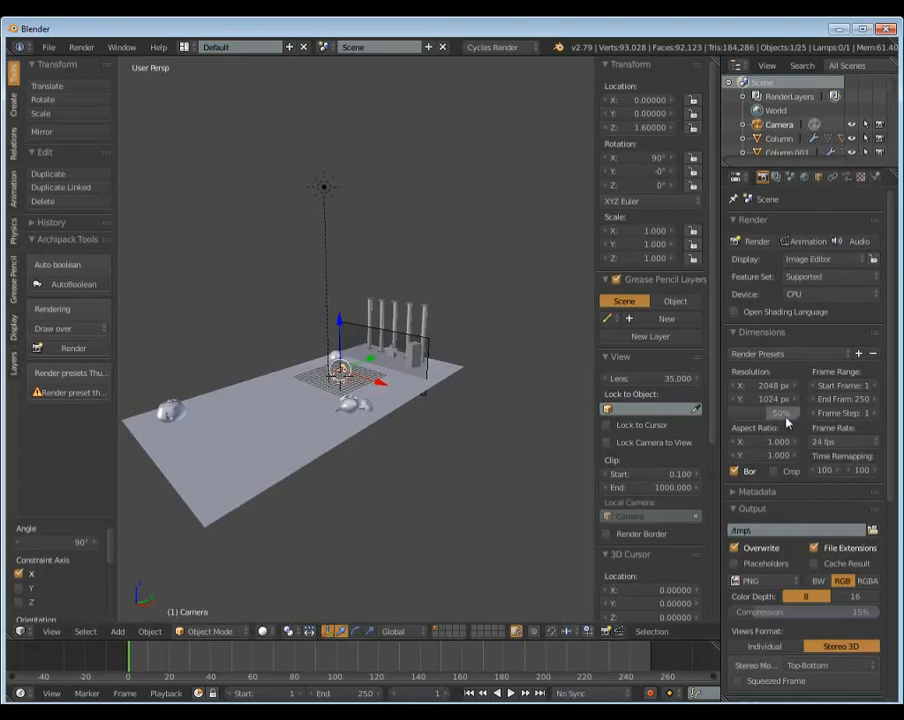
drag(765, 385, 765, 399)
text(2048)
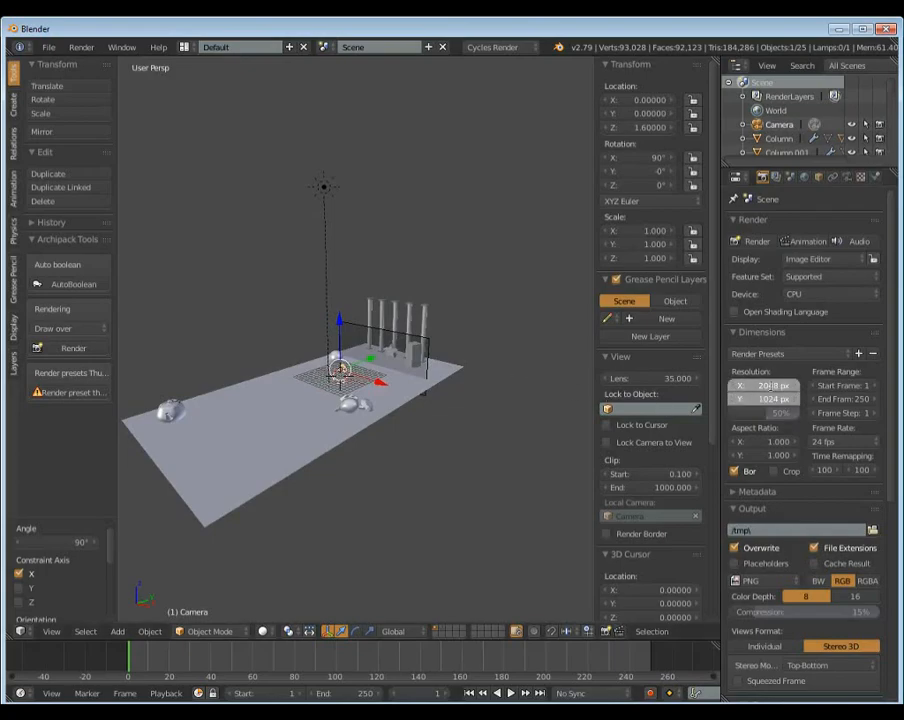
key(Return)
click(760, 398)
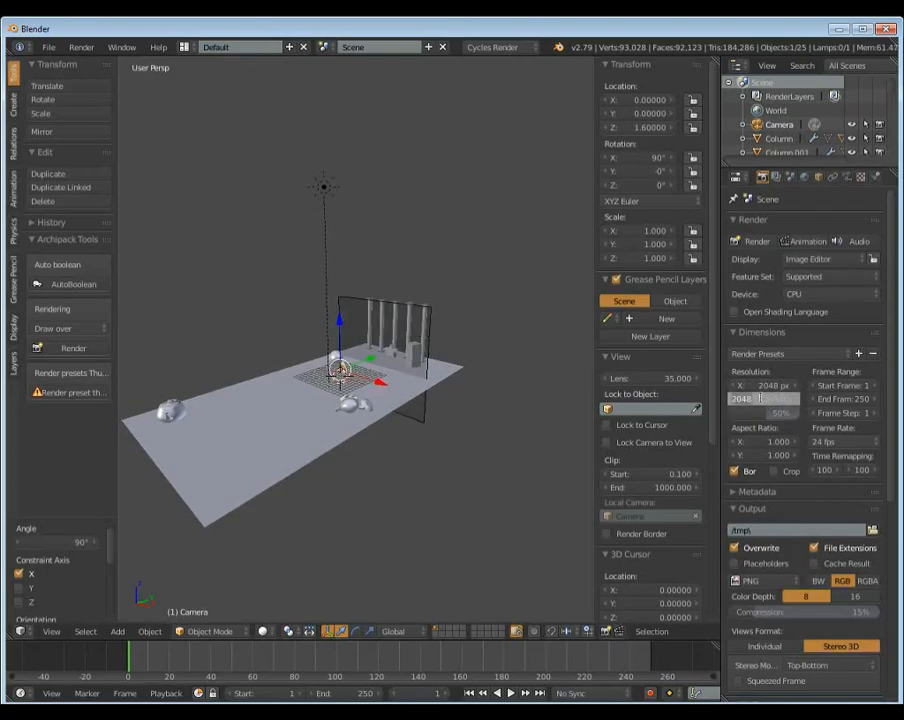
text(1024)
key(Return)
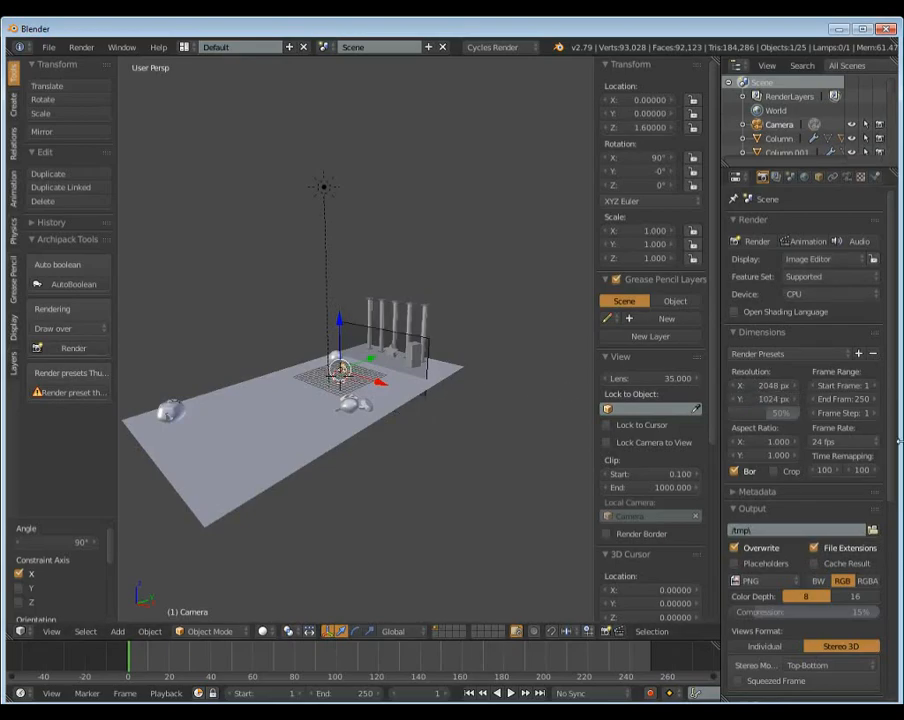
- Set the output format to JPEG and keep the Stereo 3D views in Top-Bottom mode
scroll(748, 428, down, 2)
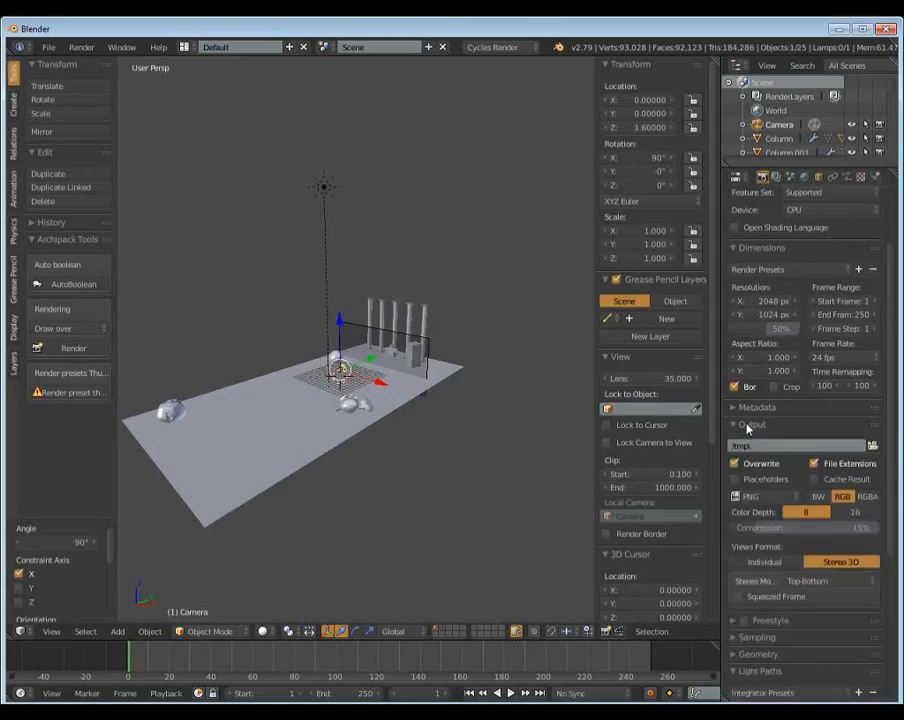
click(745, 496)
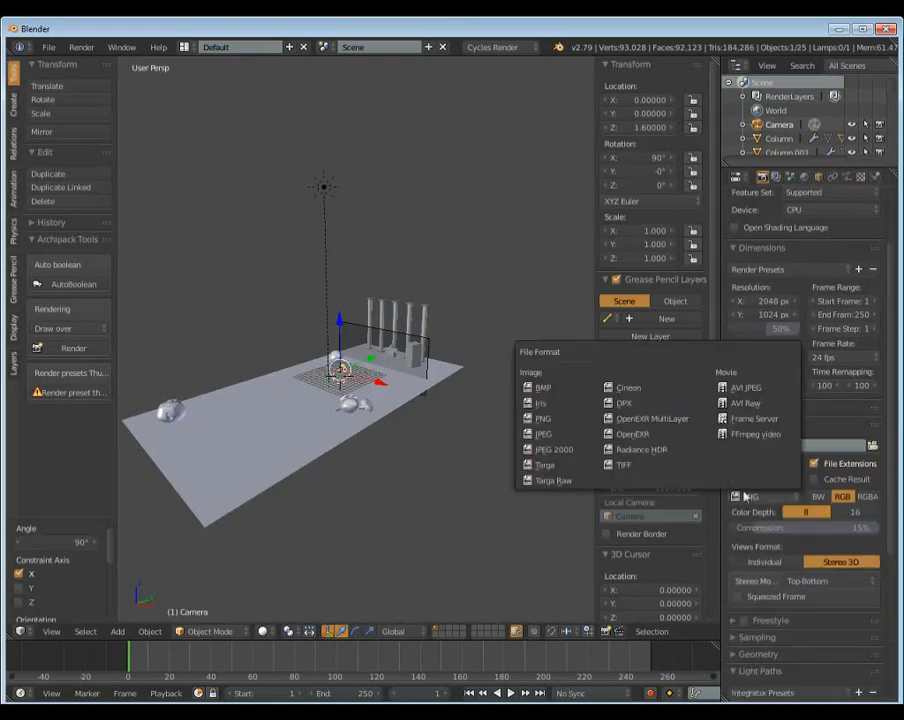
click(557, 435)
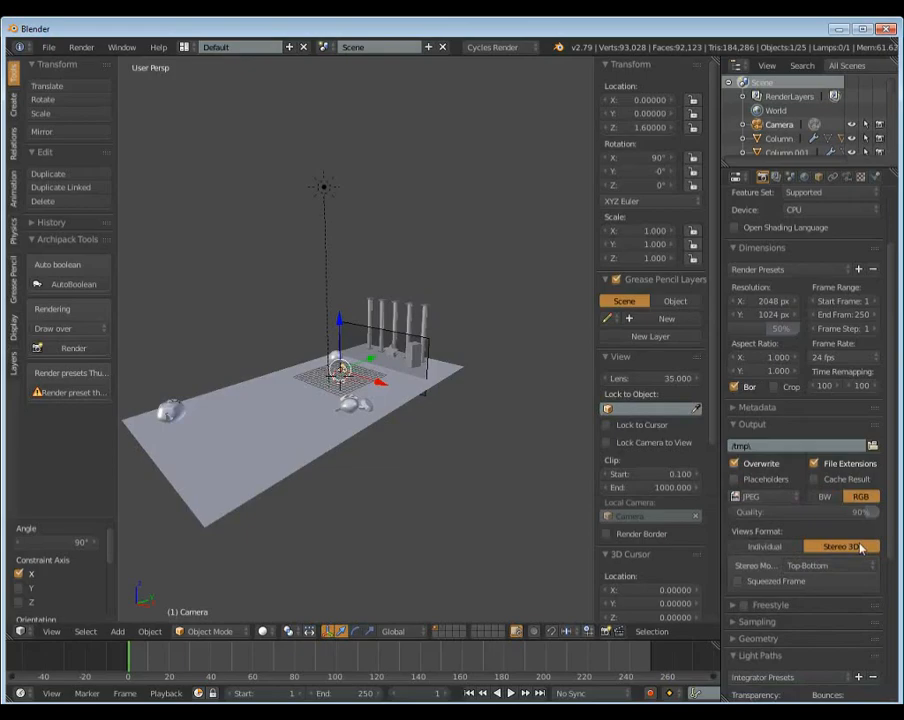
click(837, 567)
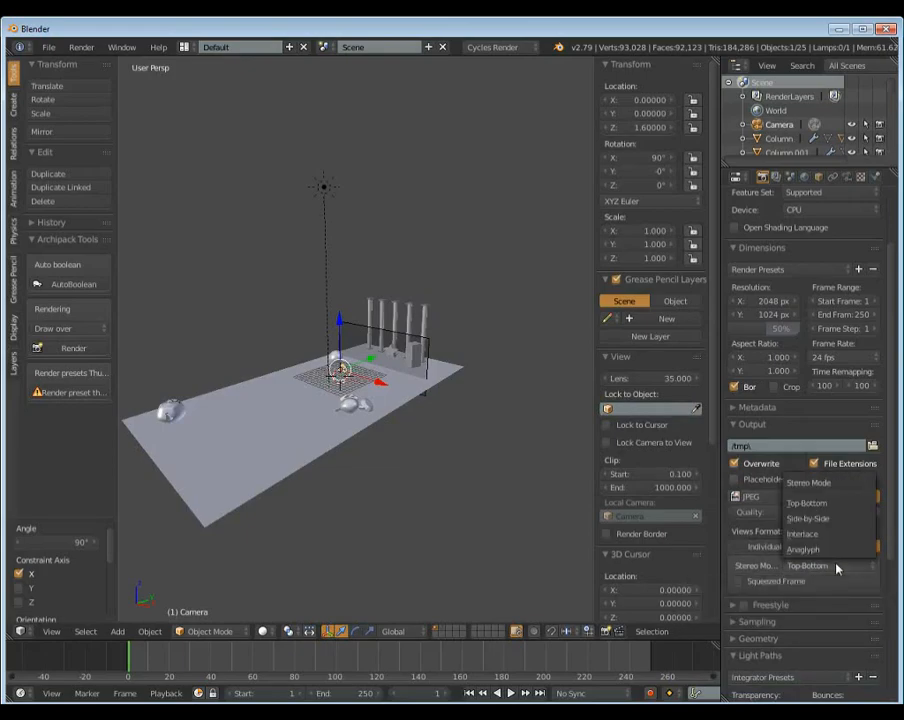
click(837, 503)
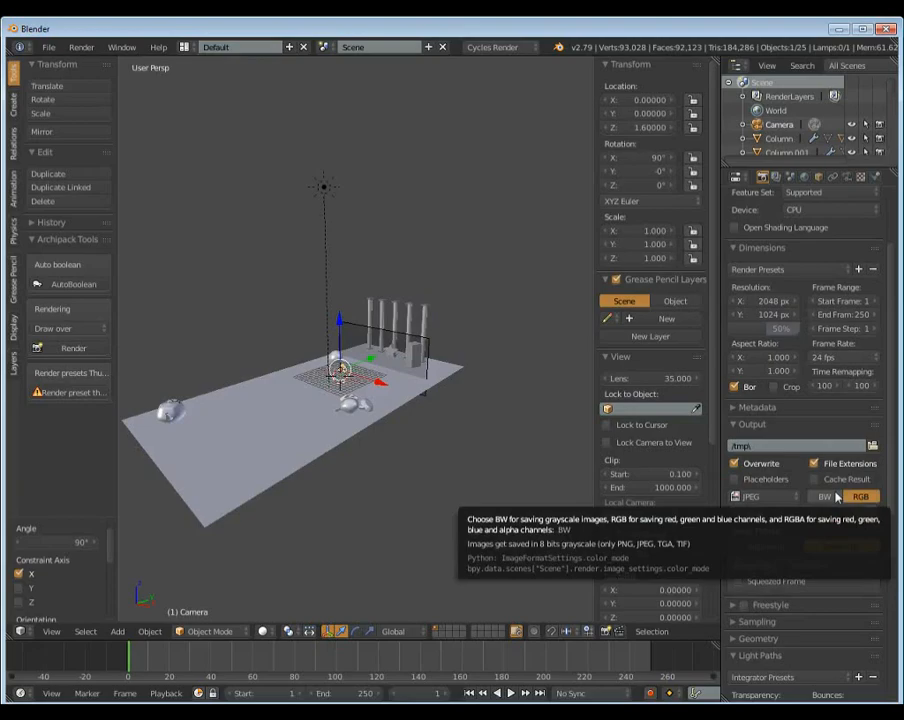
click(738, 428)
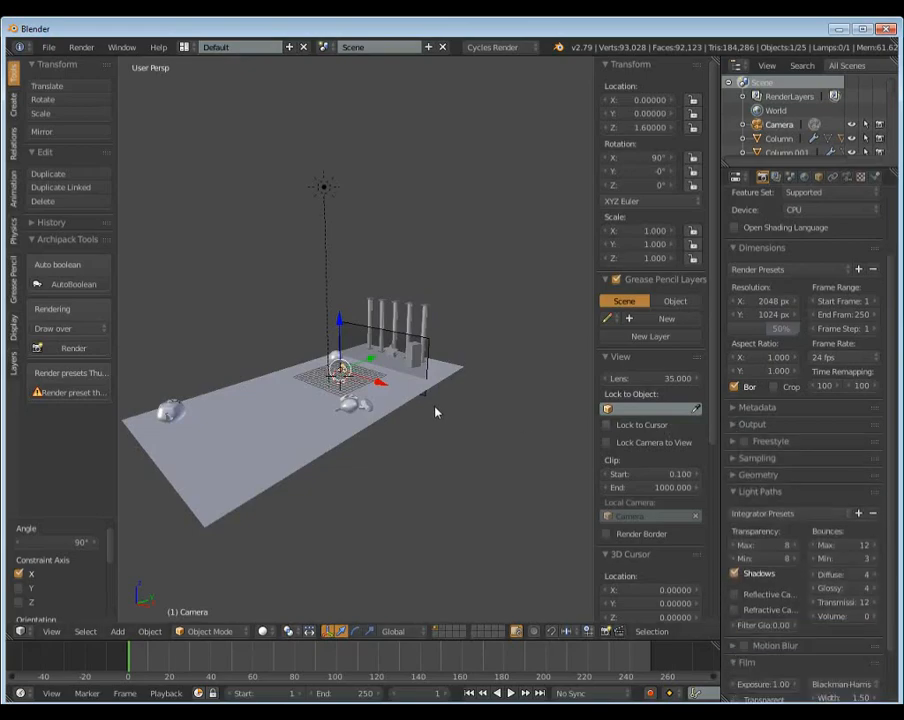
- Preview the panoramic camera view in rendered shading with both side shelves hidden, and return to solid shading
key(KP_0)
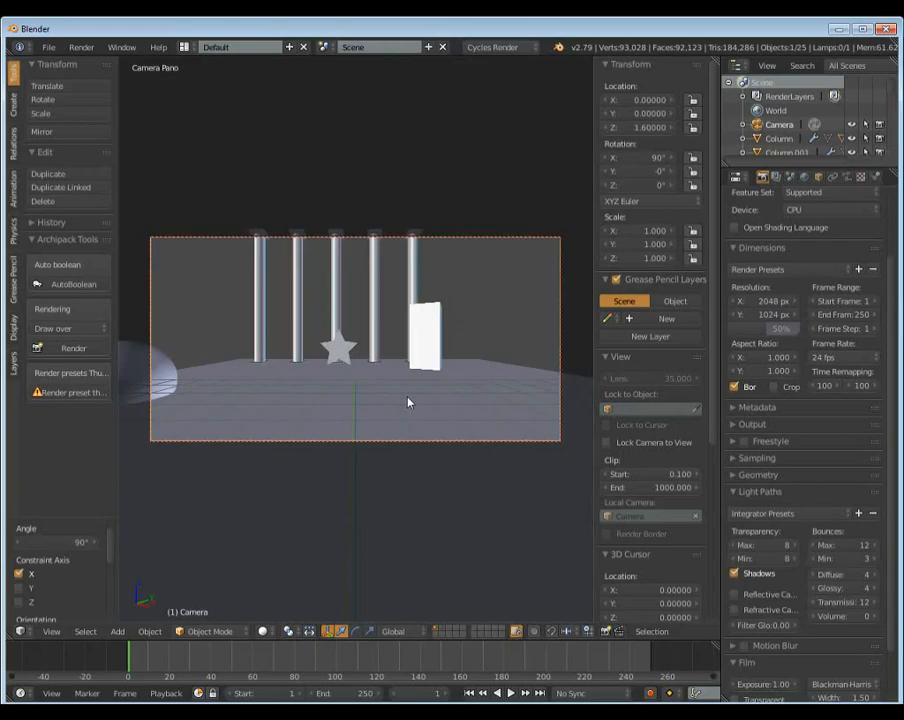
key(shift+z)
scroll(408, 402, down, 1)
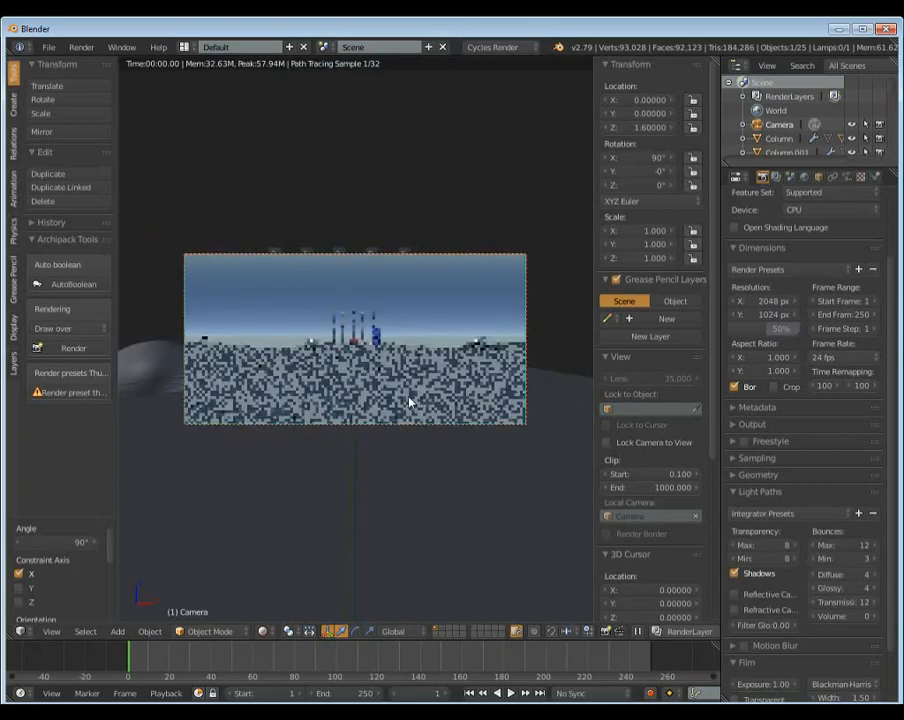
key(Home)
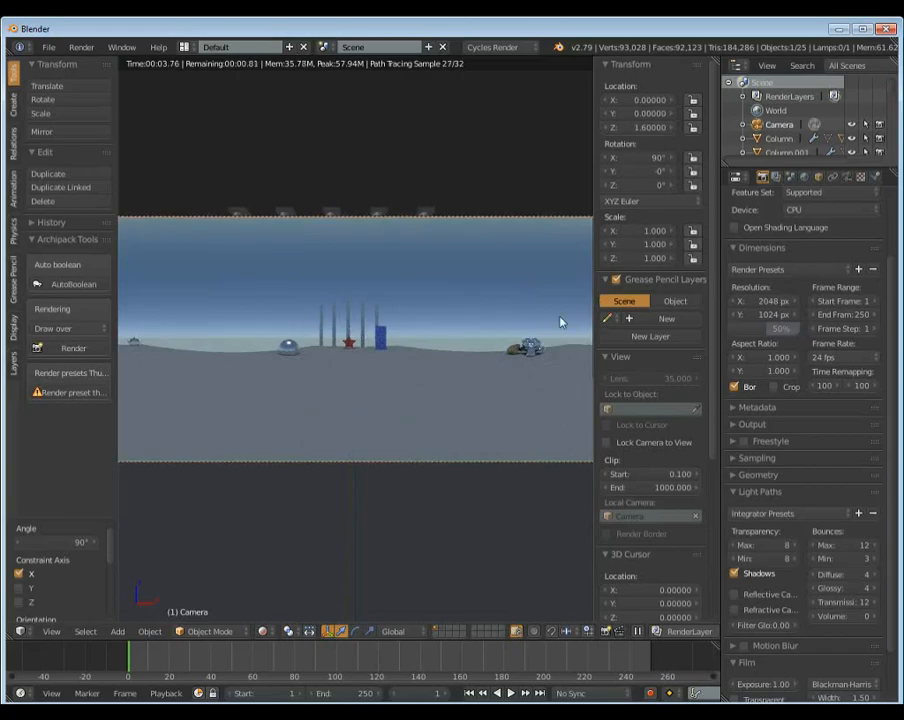
key(t)
key(n)
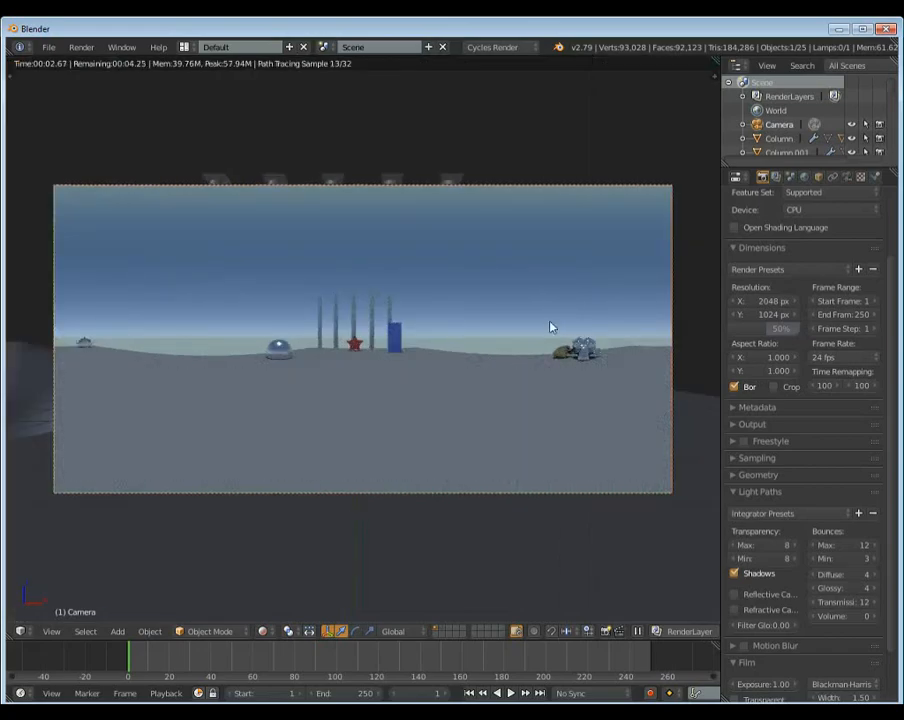
key(shift+z)
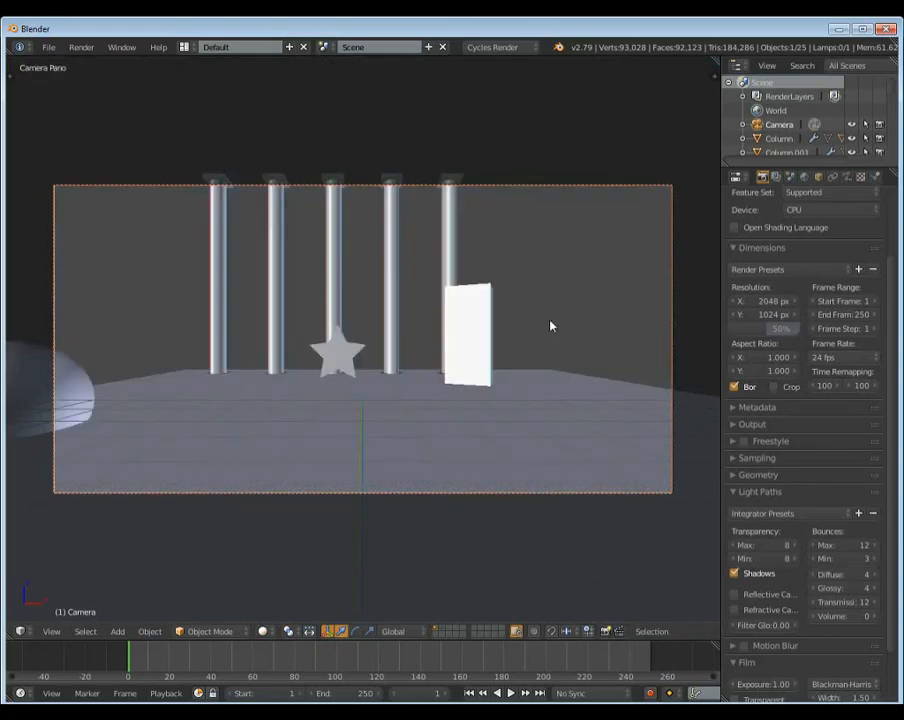
- Show the second layer with the brick walls as well, and try rotating the camera around the global Z axis
key(shift+2)
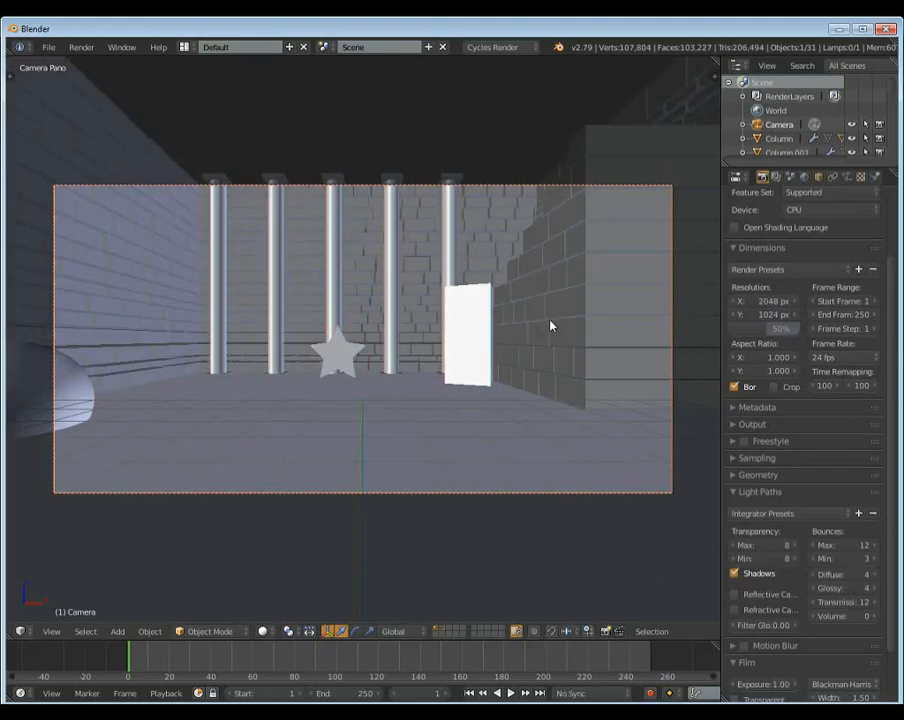
key(r)
key(z)
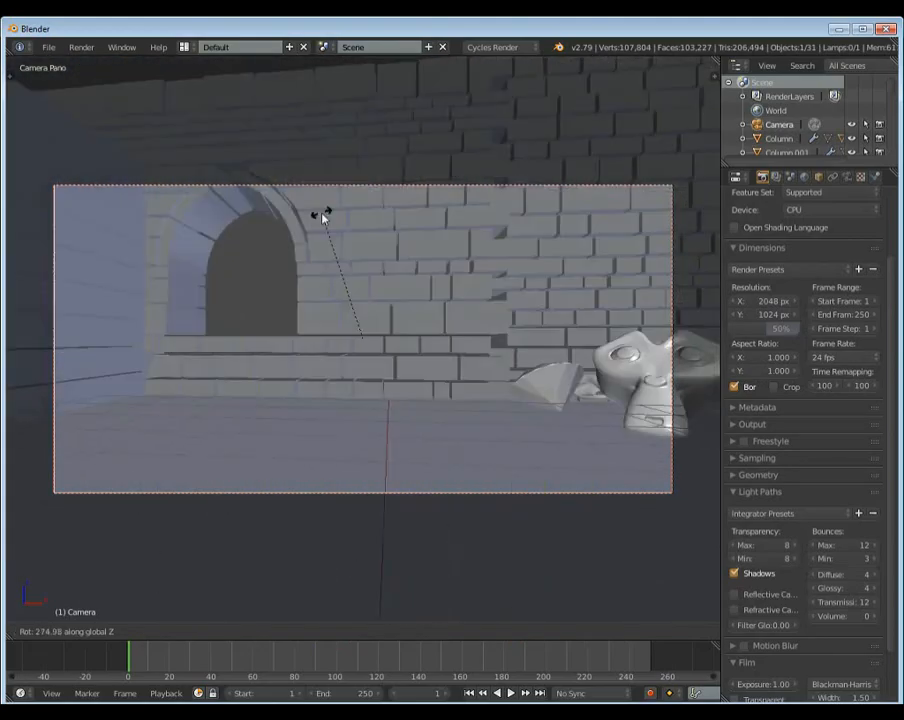
click(322, 218)
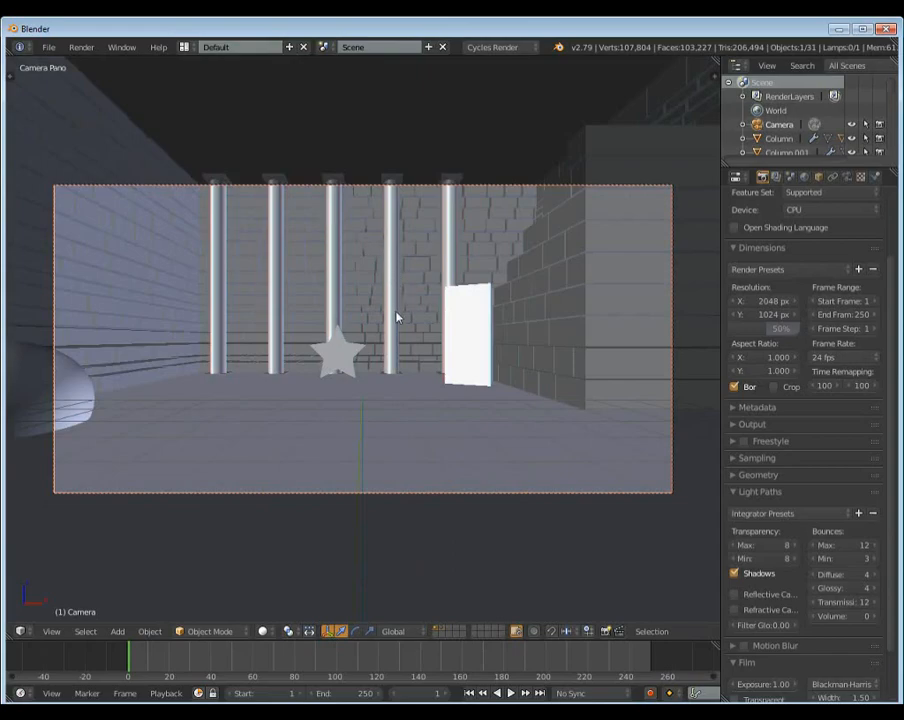
- Render the current frame and inspect the stereo panorama in the render result
scroll(773, 276, up, 3)
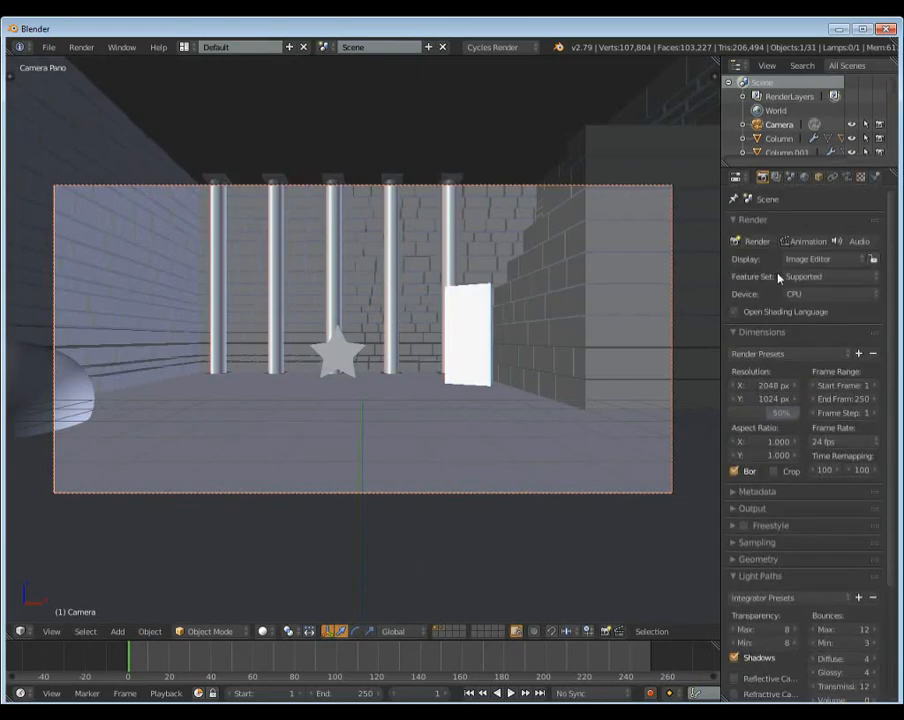
click(754, 243)
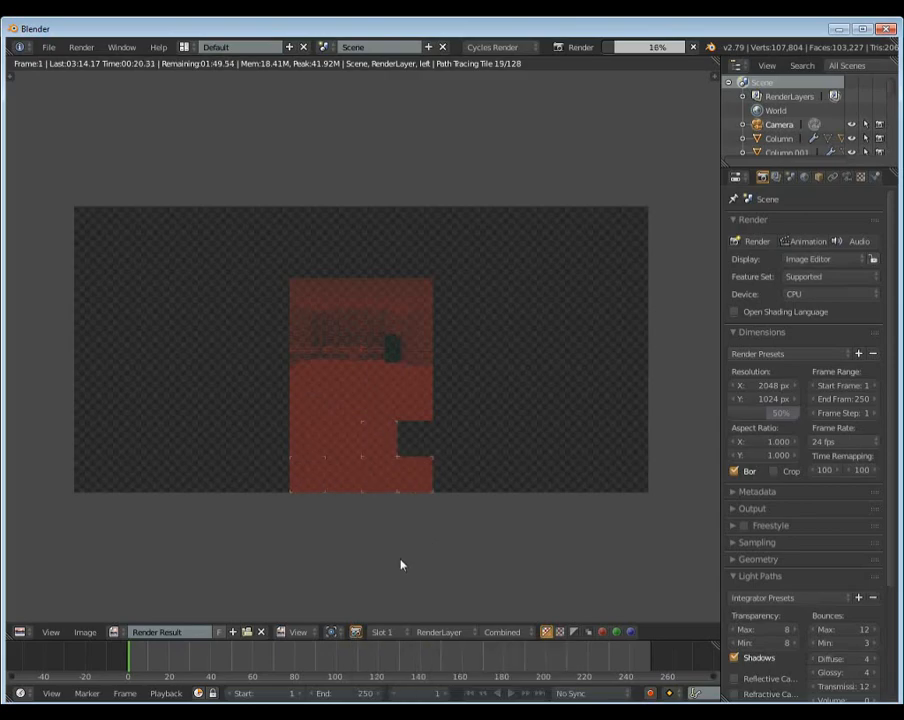
click(355, 632)
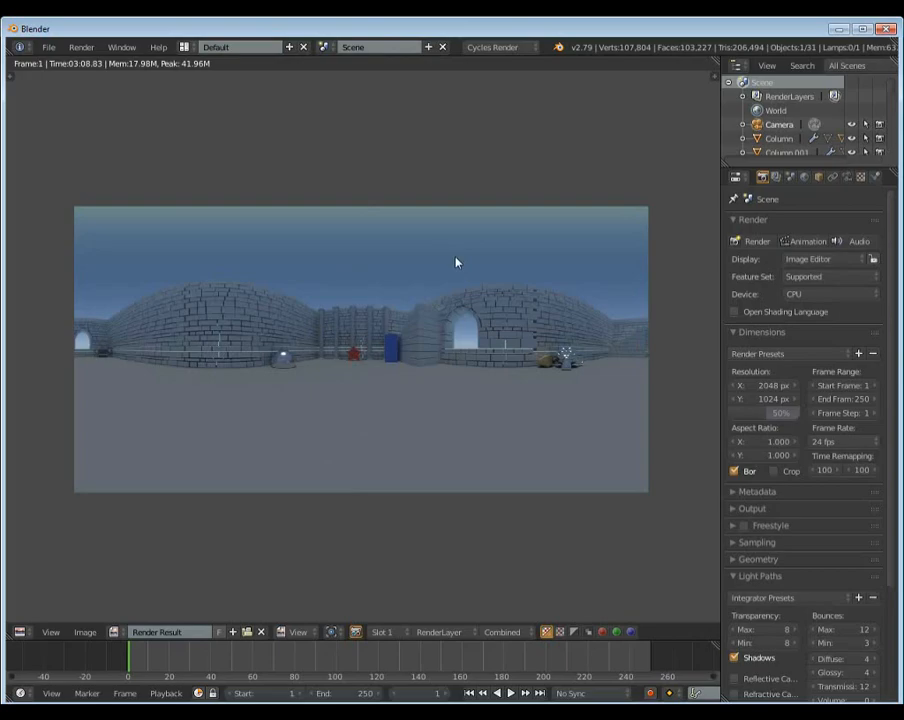
scroll(455, 262, up, 1)
scroll(455, 262, down, 1)
scroll(545, 271, up, 1)
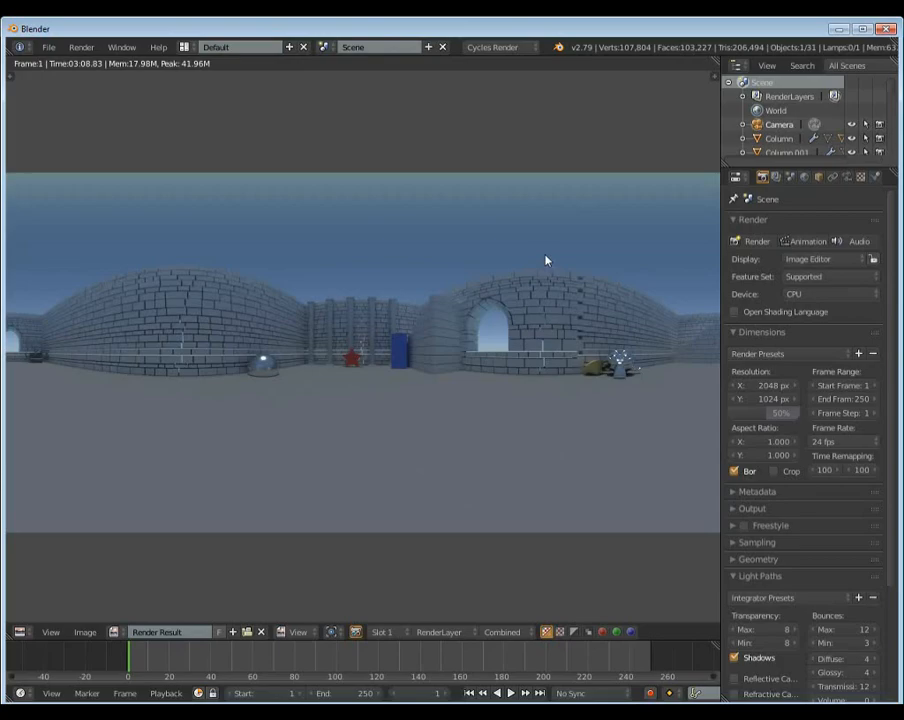
- Enable Denoising for the scene's render layer
click(776, 177)
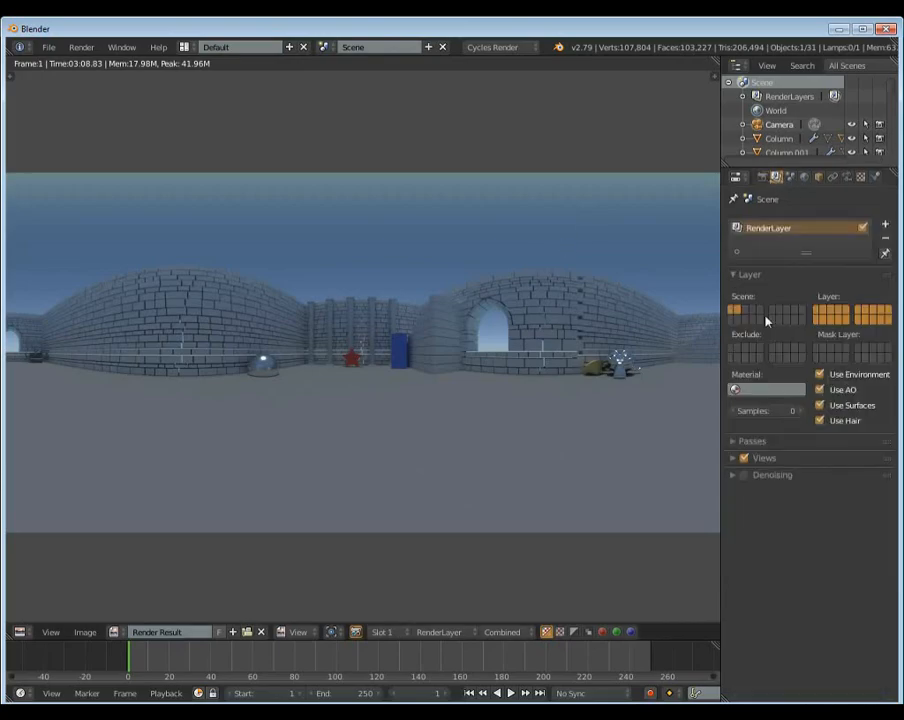
click(771, 476)
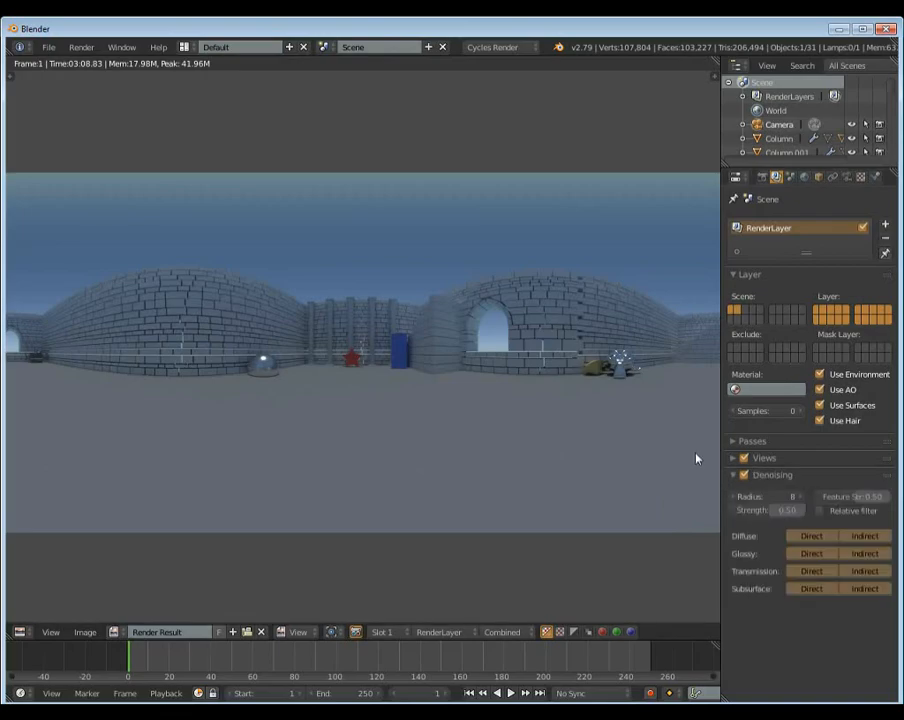
click(776, 476)
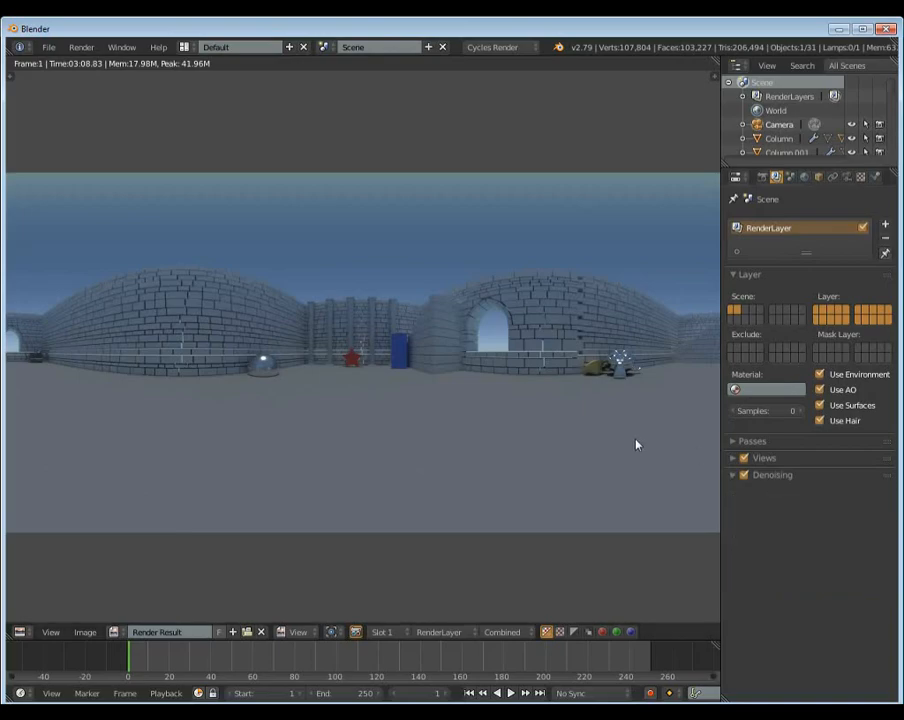
- Save the render result as untitled.jpg in the Documents folder, as a JPEG with Stereo 3D Top-Bottom views
scroll(608, 438, down, 1)
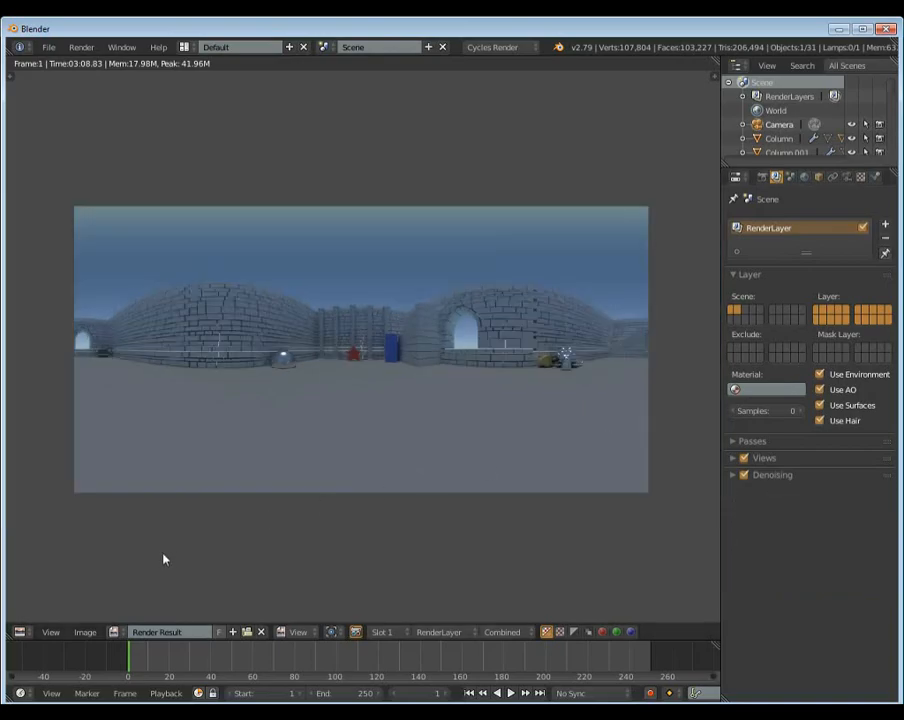
click(88, 631)
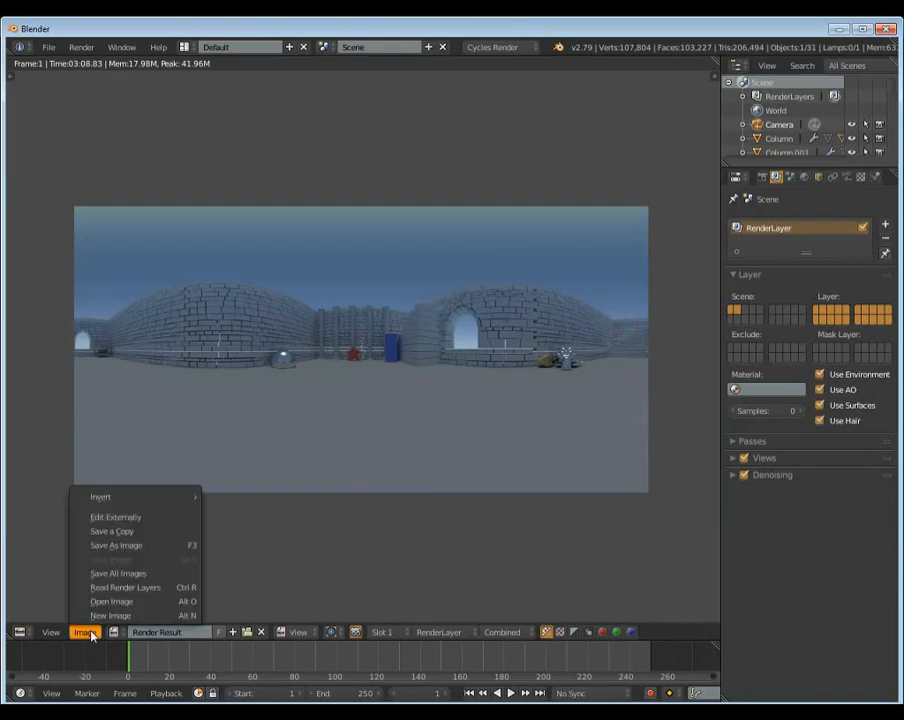
click(108, 546)
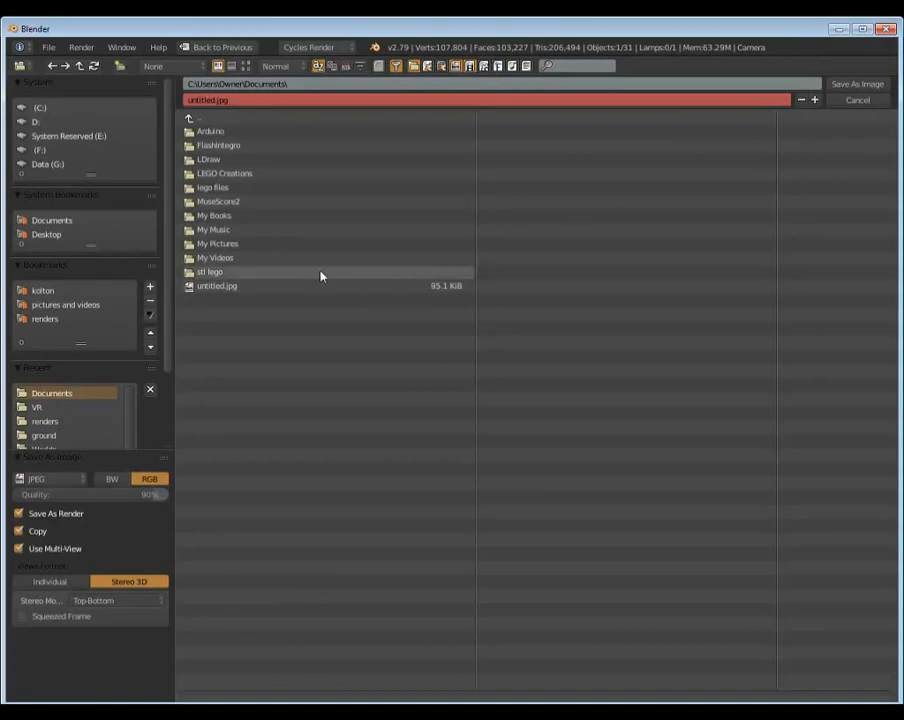
click(858, 85)
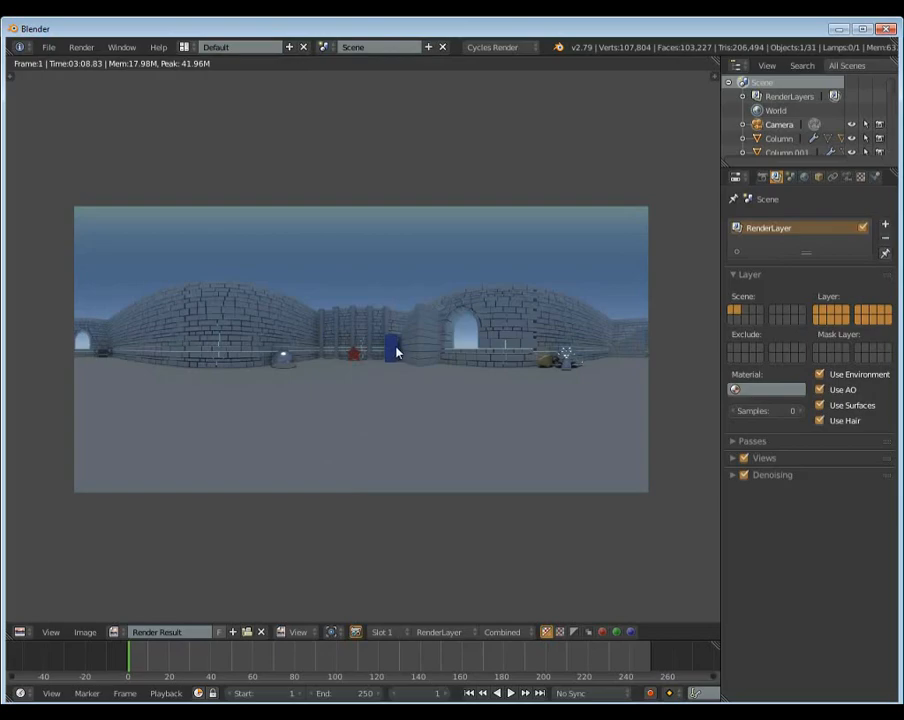
scroll(396, 352, up, 1)
scroll(396, 352, down, 1)
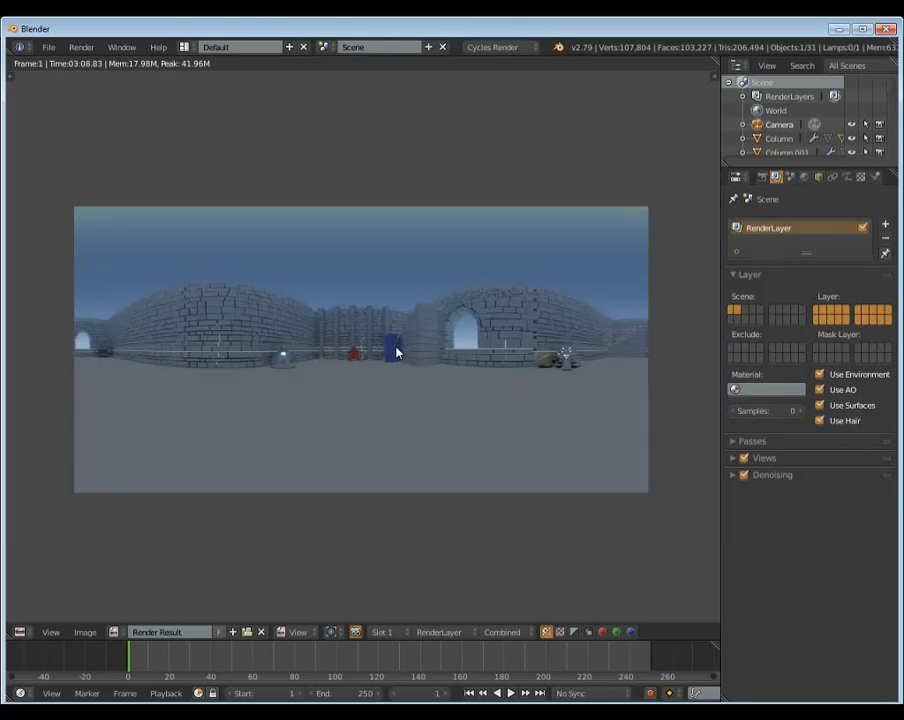